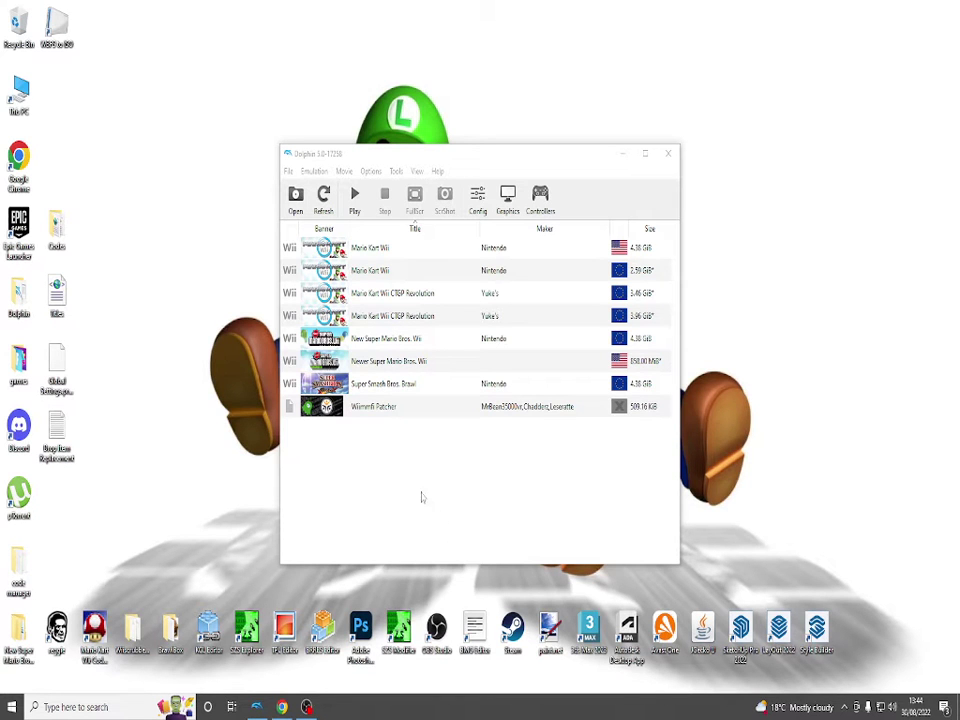
- Nudge the Dolphin window left, then open and dismiss its Tools menu
{"action": "left_click_drag", "start_coordinate": [419, 160], "coordinate": [390, 158]}
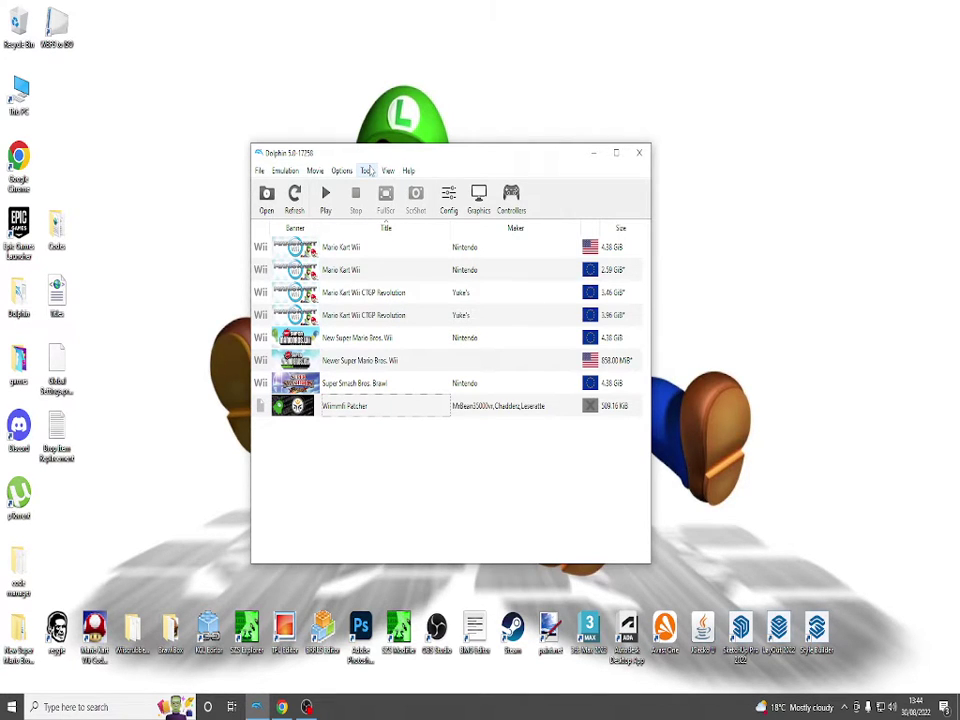
{"action": "left_click", "coordinate": [368, 171]}
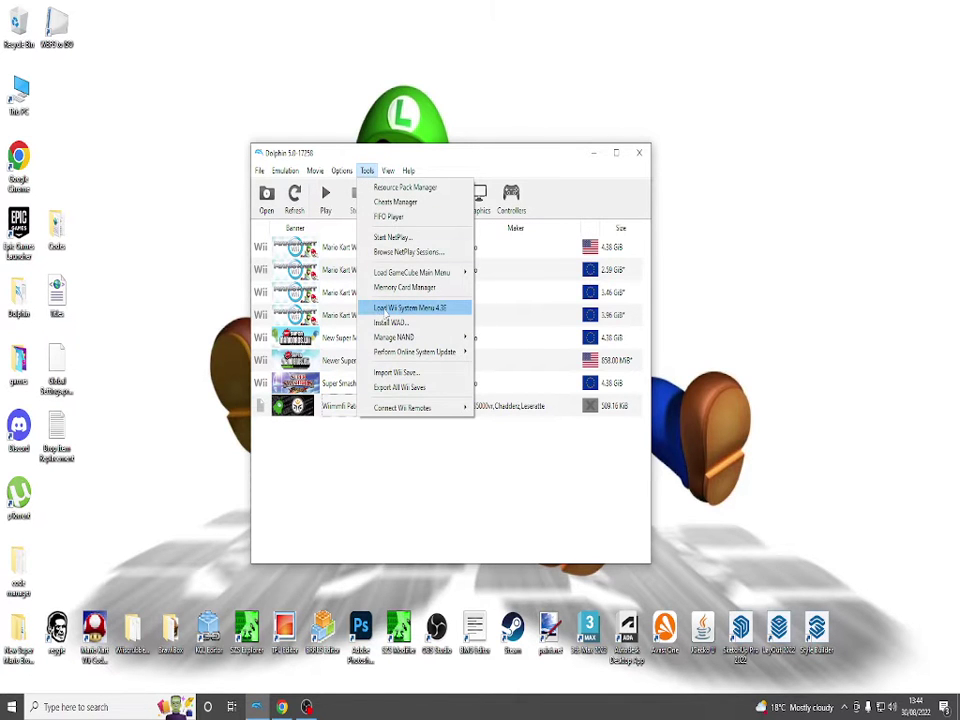
{"action": "left_click", "coordinate": [385, 478]}
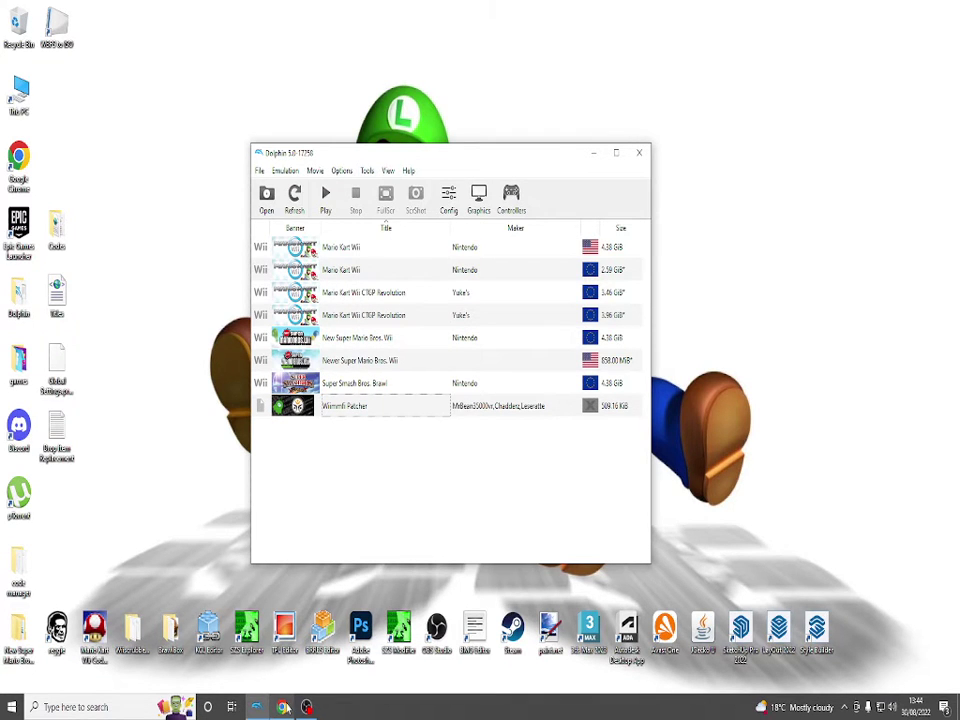
- Open Google Drive in Chrome from the Google apps grid
{"action": "left_click", "coordinate": [283, 707]}
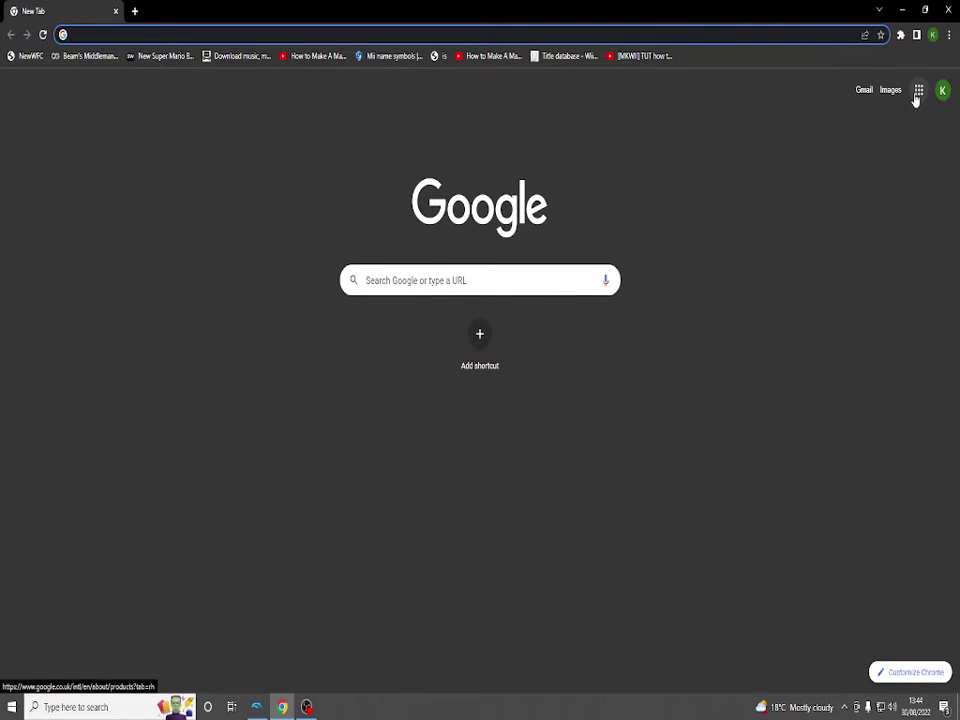
{"action": "left_click", "coordinate": [917, 92]}
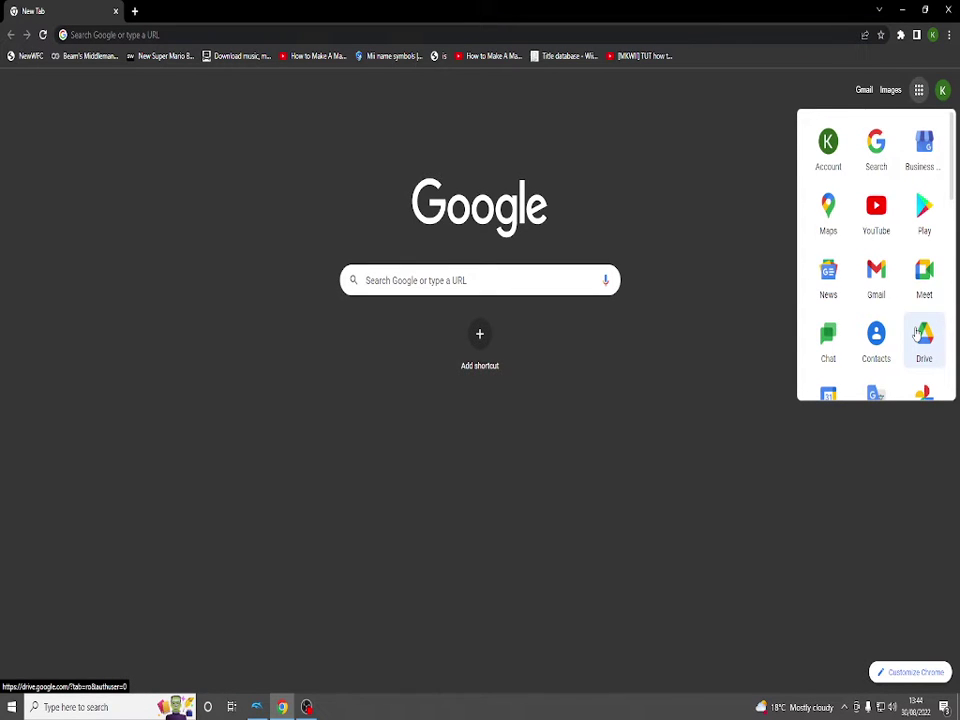
{"action": "left_click", "coordinate": [917, 333]}
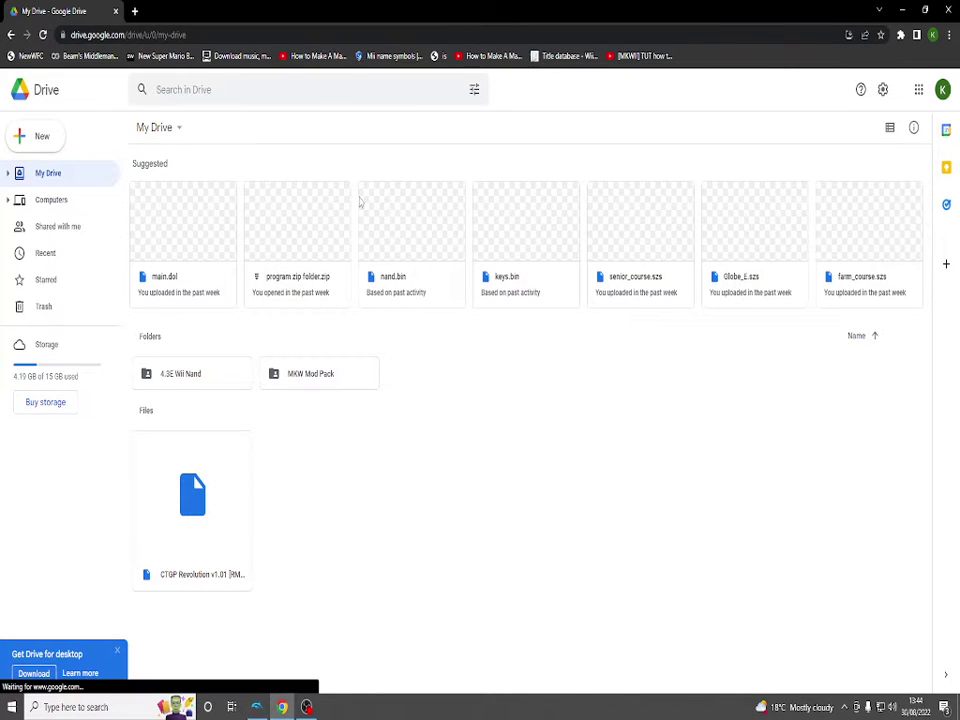
- Start a zip download of the 4.3E Wii Nand folder, then cancel it
{"action": "right_click", "coordinate": [178, 373]}
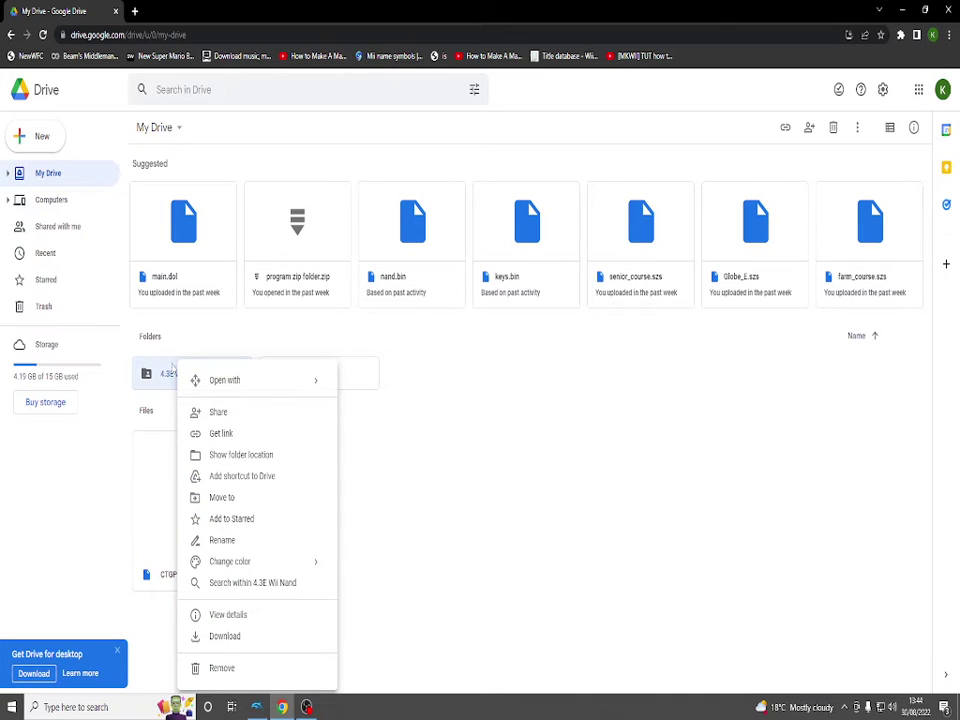
{"action": "left_click", "coordinate": [394, 489]}
{"action": "right_click", "coordinate": [170, 372]}
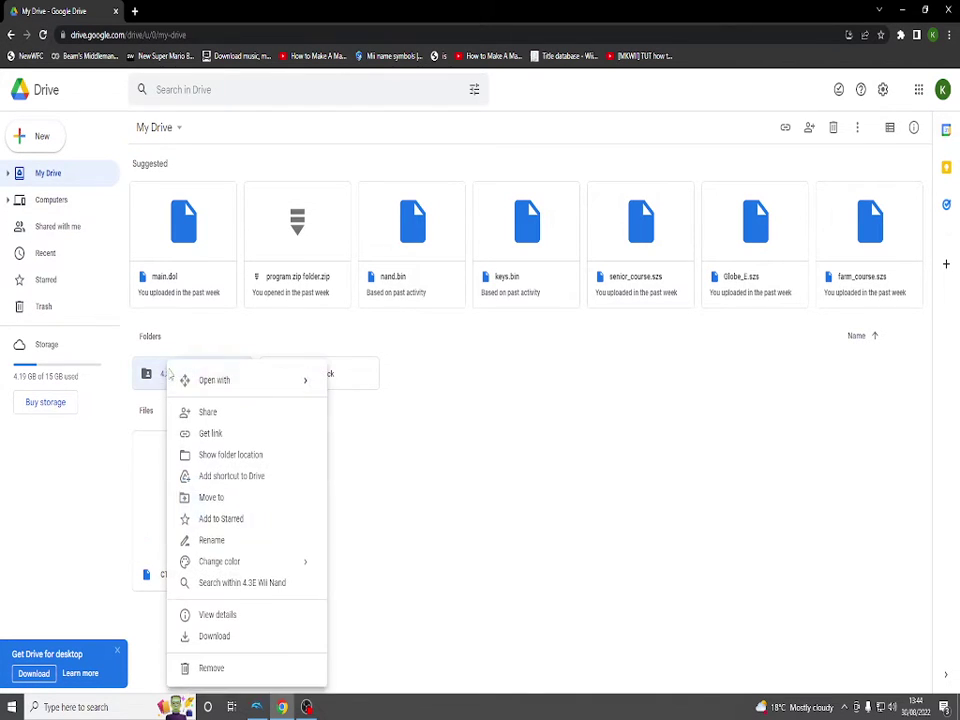
{"action": "left_click", "coordinate": [210, 637]}
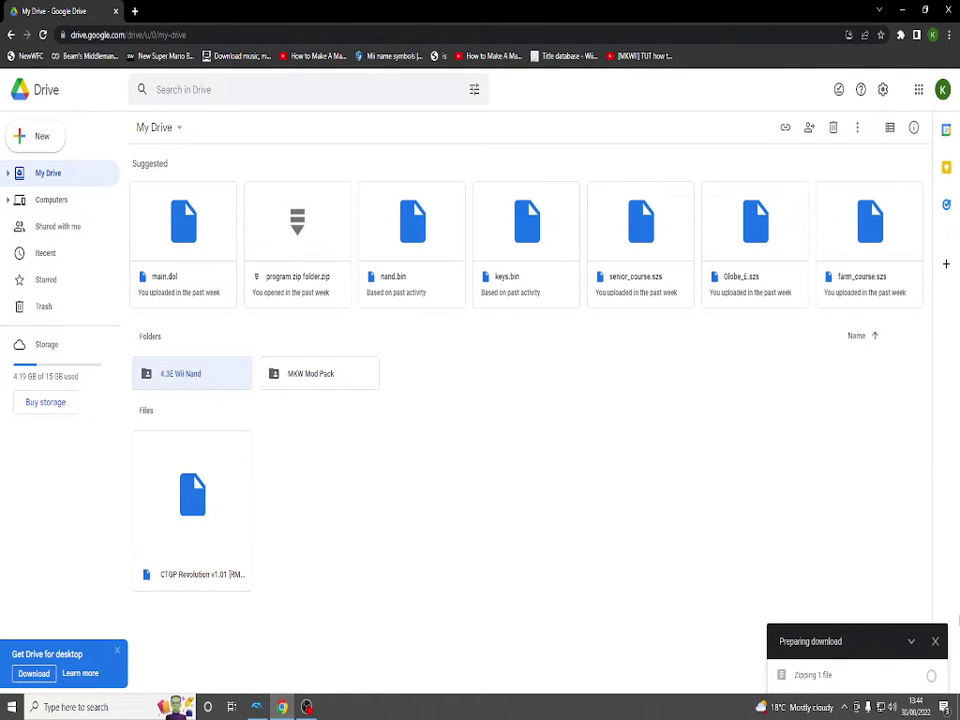
{"action": "left_click", "coordinate": [931, 675]}
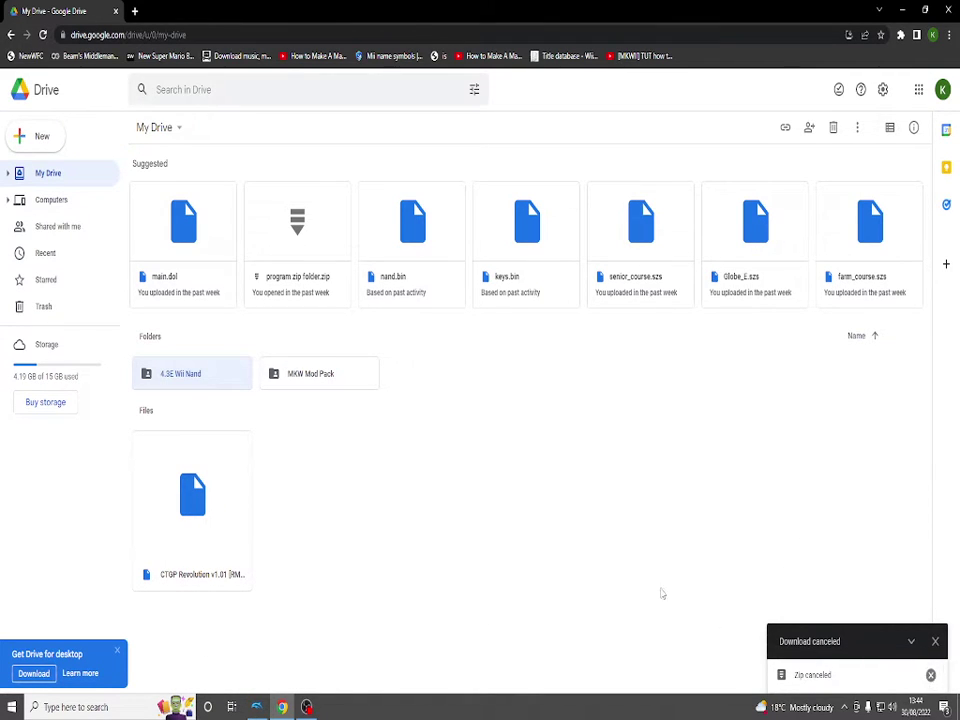
- Back in Dolphin, start Tools > Manage NAND > Import BootMii NAND Backup and accept the merge warning
{"action": "left_click", "coordinate": [257, 705]}
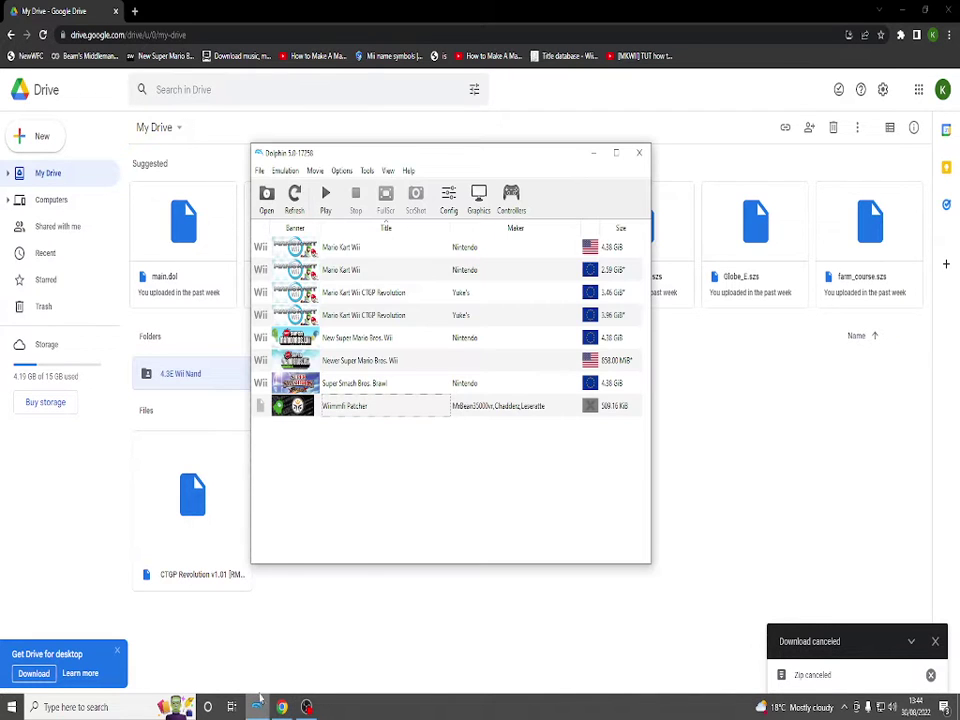
{"action": "left_click", "coordinate": [367, 171]}
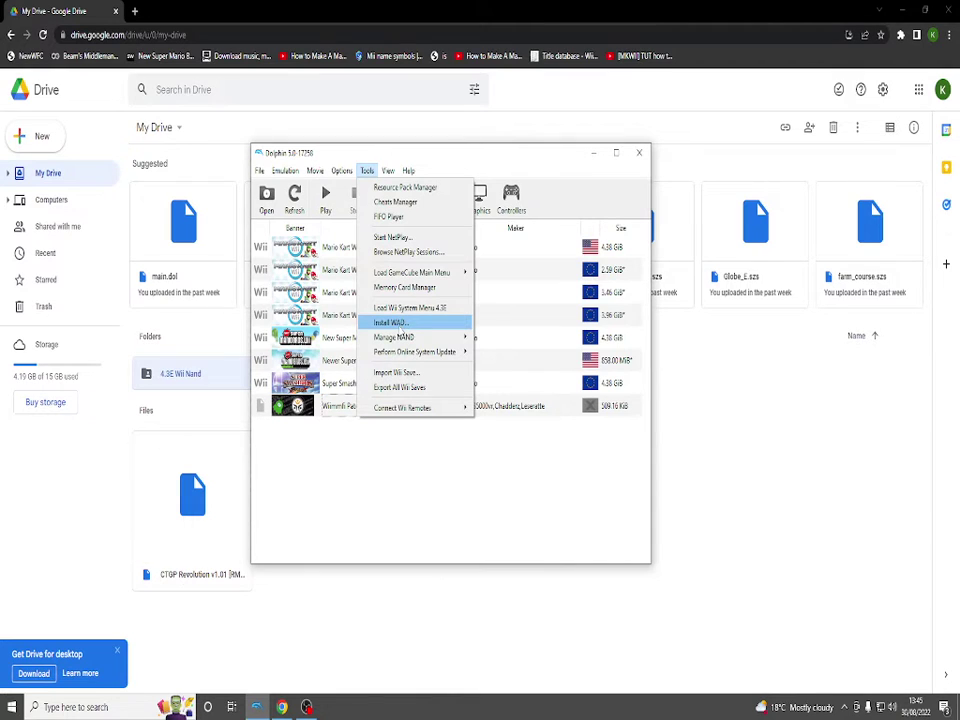
{"action": "mouse_move", "coordinate": [395, 337]}
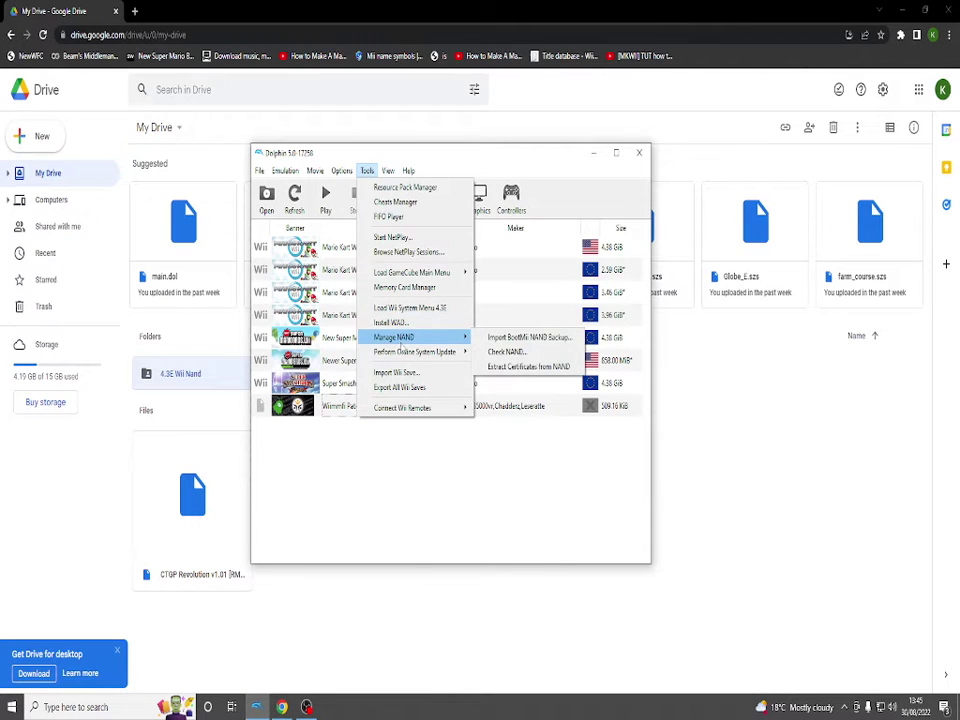
{"action": "left_click", "coordinate": [525, 337]}
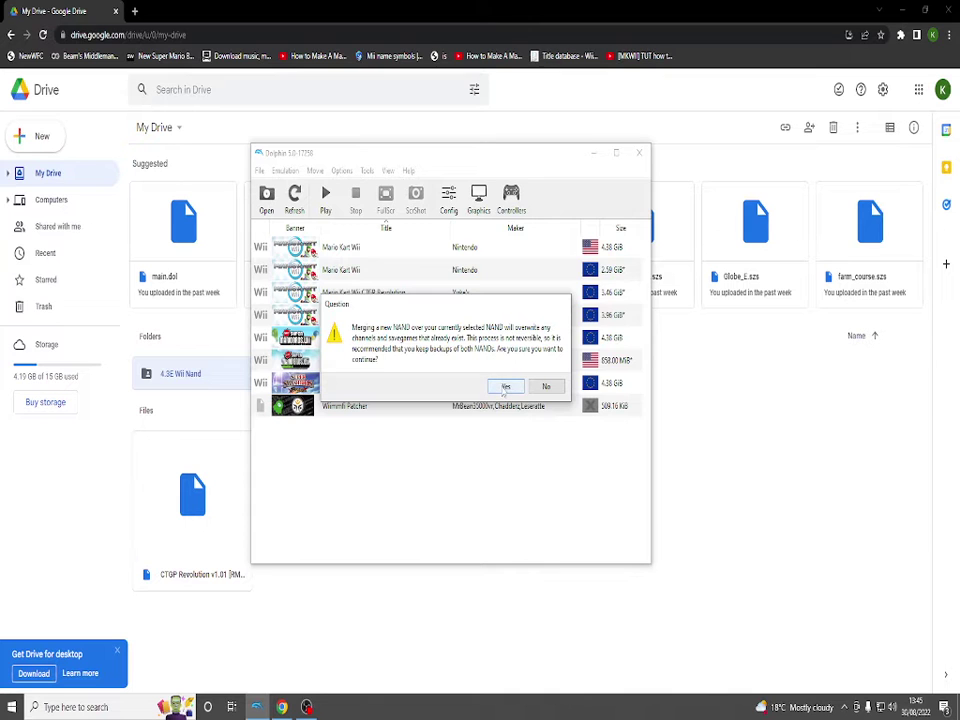
{"action": "left_click", "coordinate": [505, 386]}
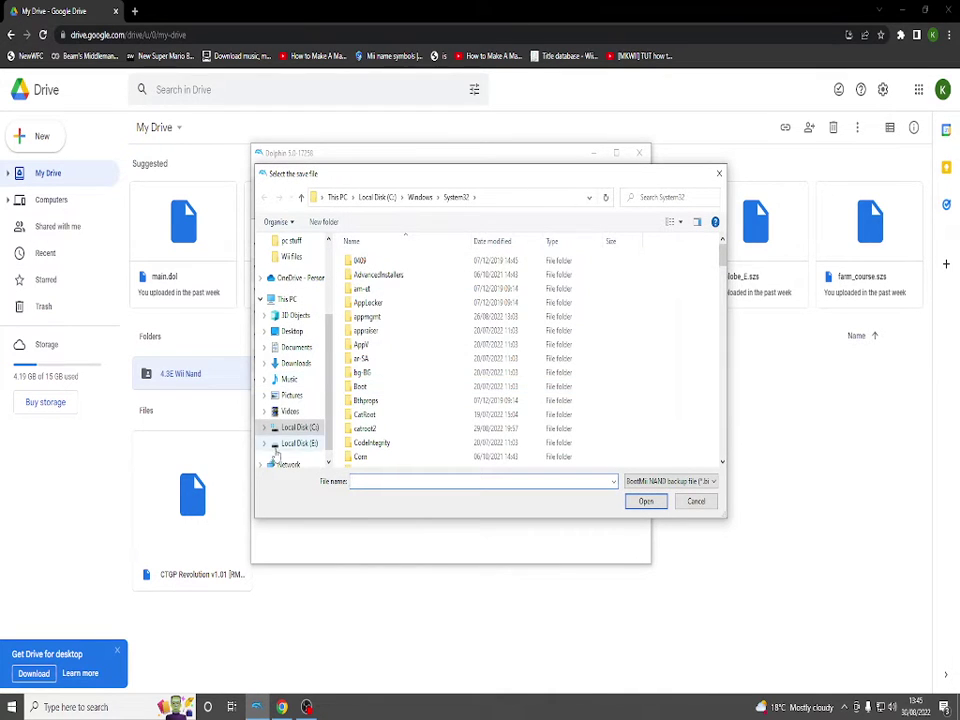
- Pick nand.bin, then keys.bin, on Local Disk (E:), cancel the import, and open a new browser tab
{"action": "left_click", "coordinate": [284, 443]}
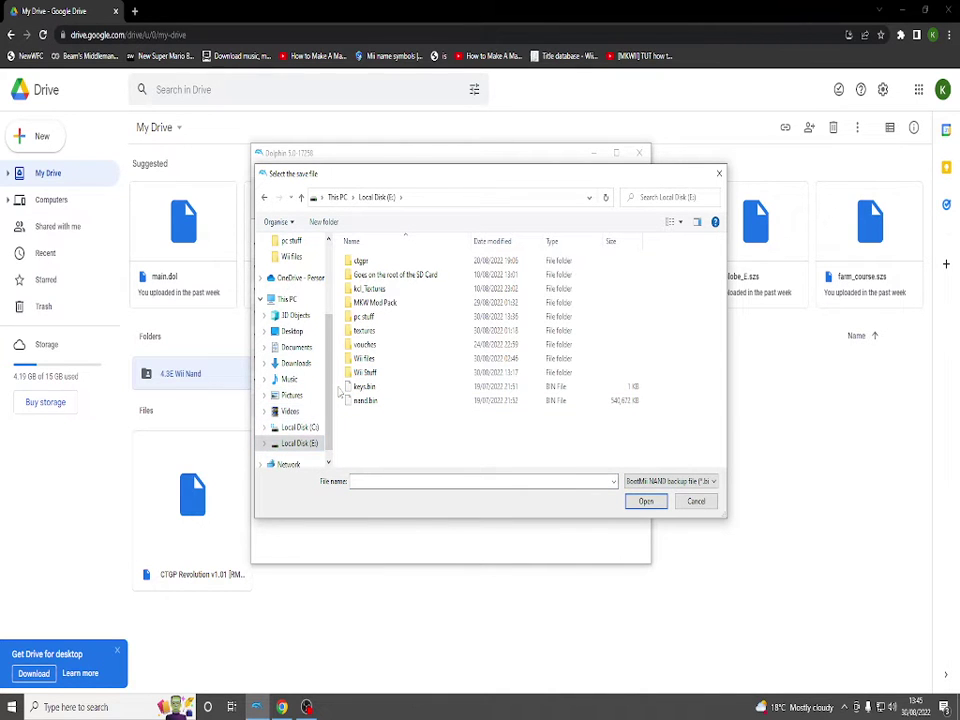
{"action": "left_click", "coordinate": [350, 400]}
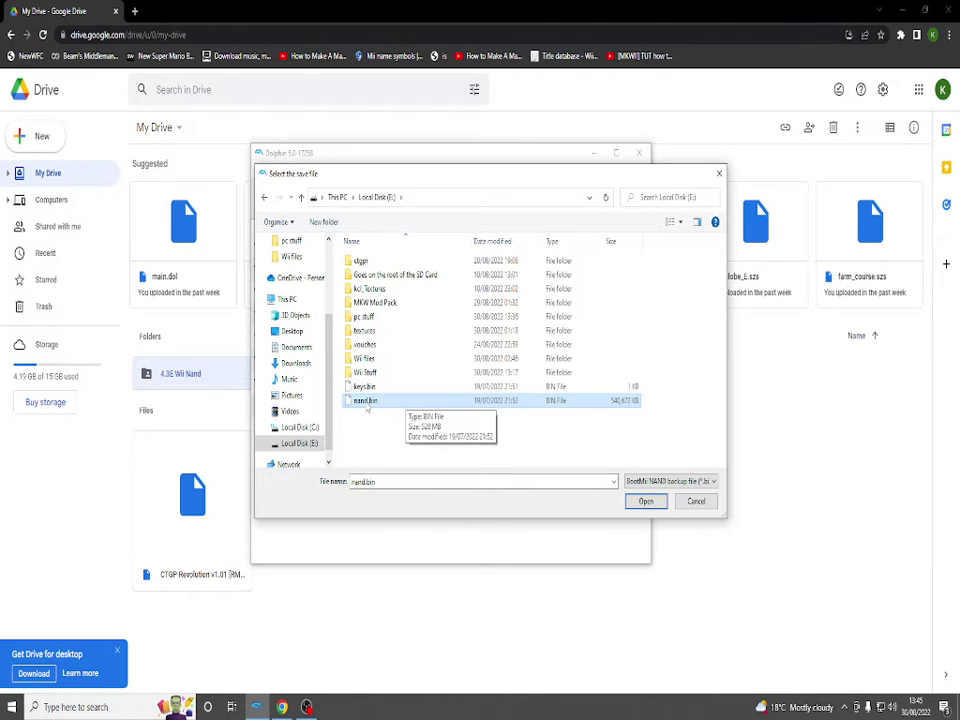
{"action": "key", "text": "Up"}
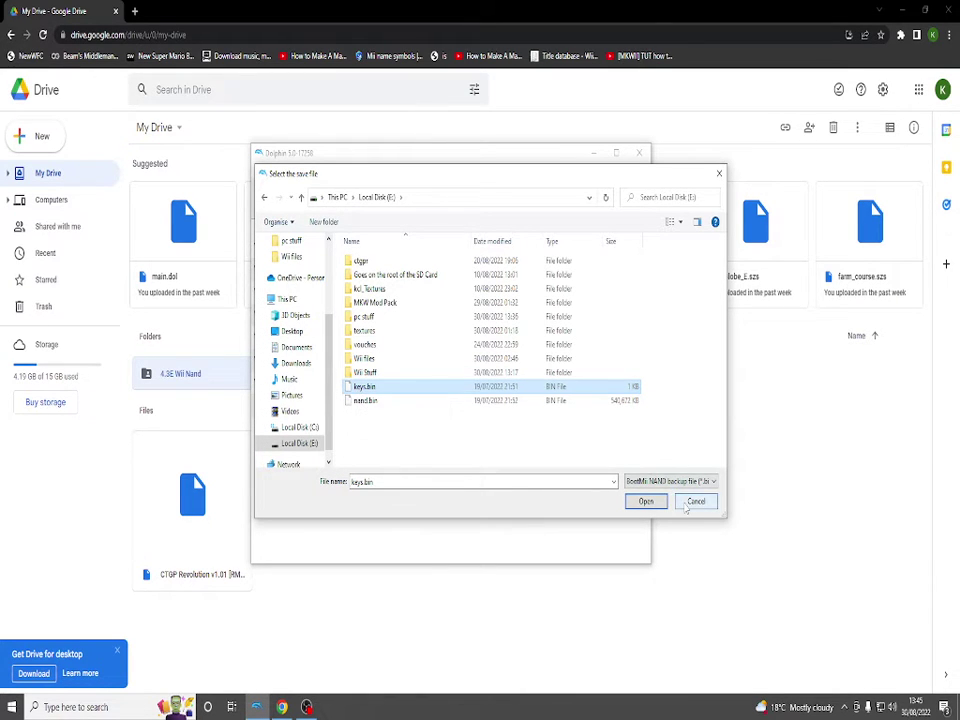
{"action": "left_click", "coordinate": [693, 500]}
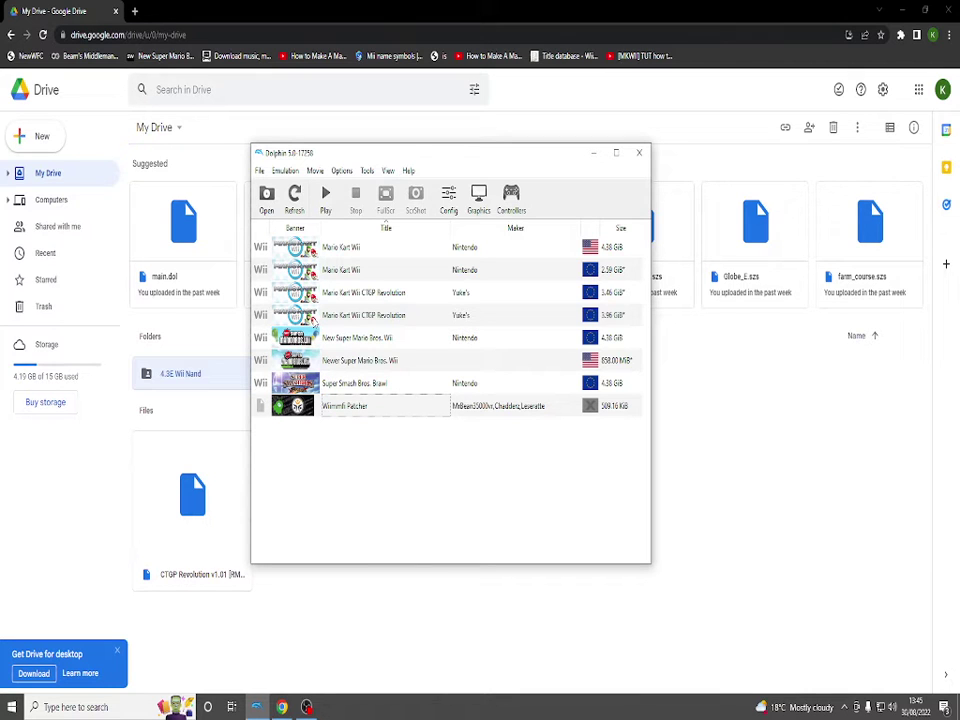
{"action": "left_click", "coordinate": [133, 11]}
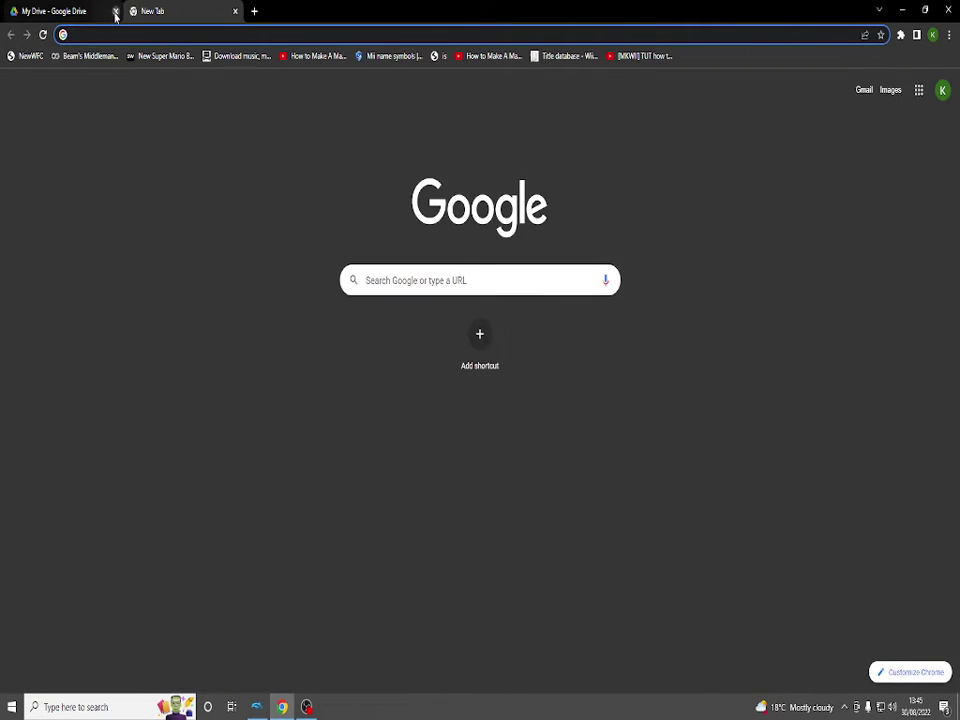
- Close the Drive tab, go to wiimmfi.de, and open Wiimmfi > Wiimmfi patcher
{"action": "left_click", "coordinate": [115, 11]}
{"action": "type", "text": "wiimm"}
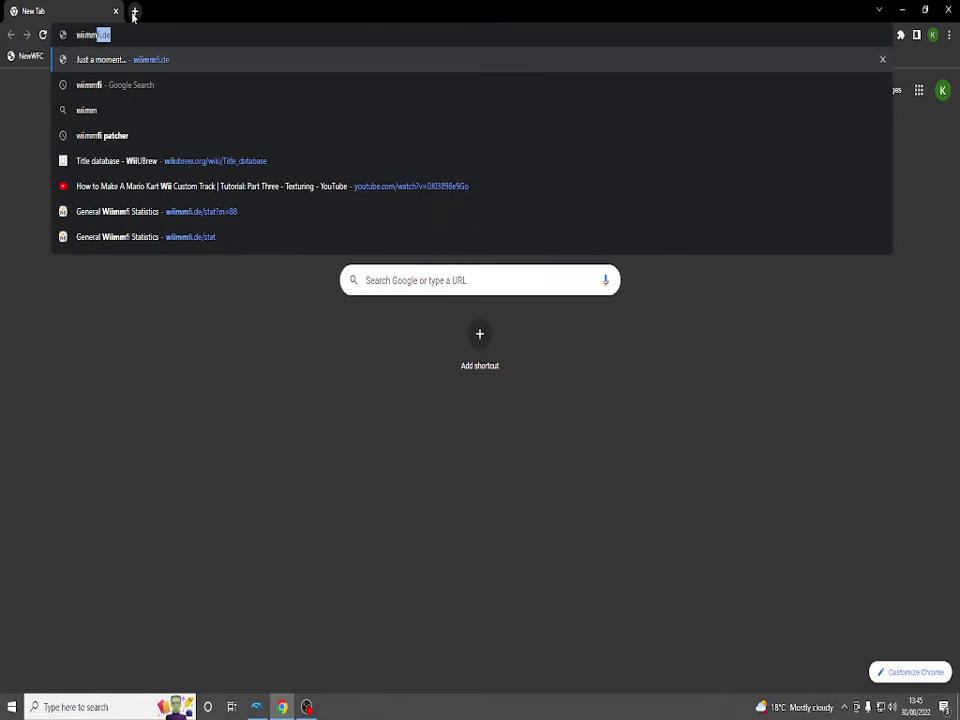
{"action": "type", "text": "fi.de"}
{"action": "key", "text": "Return"}
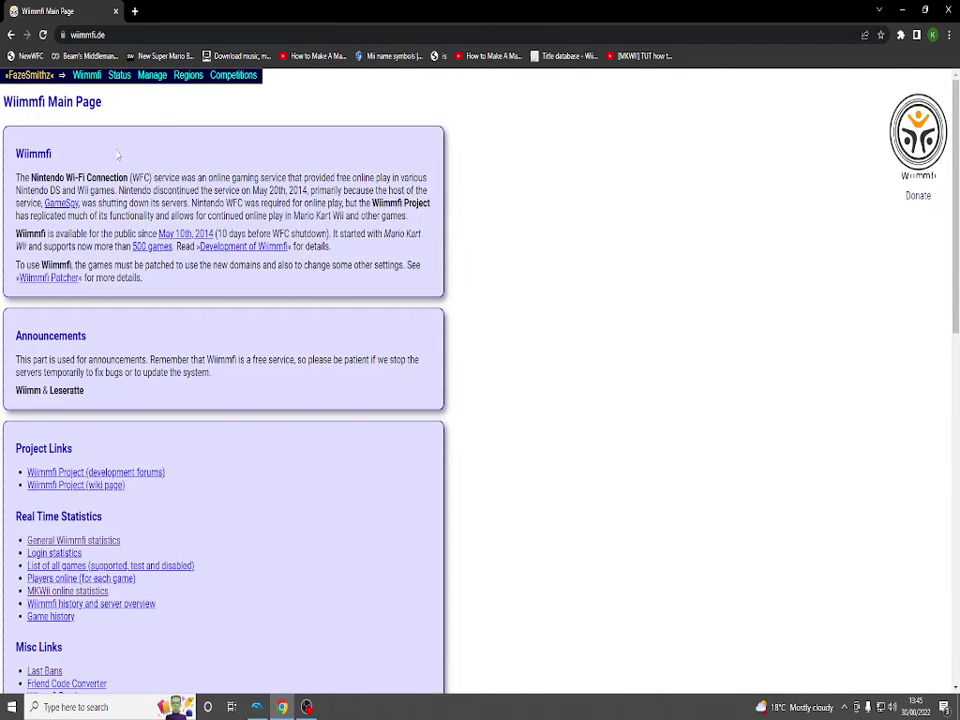
{"action": "mouse_move", "coordinate": [94, 80]}
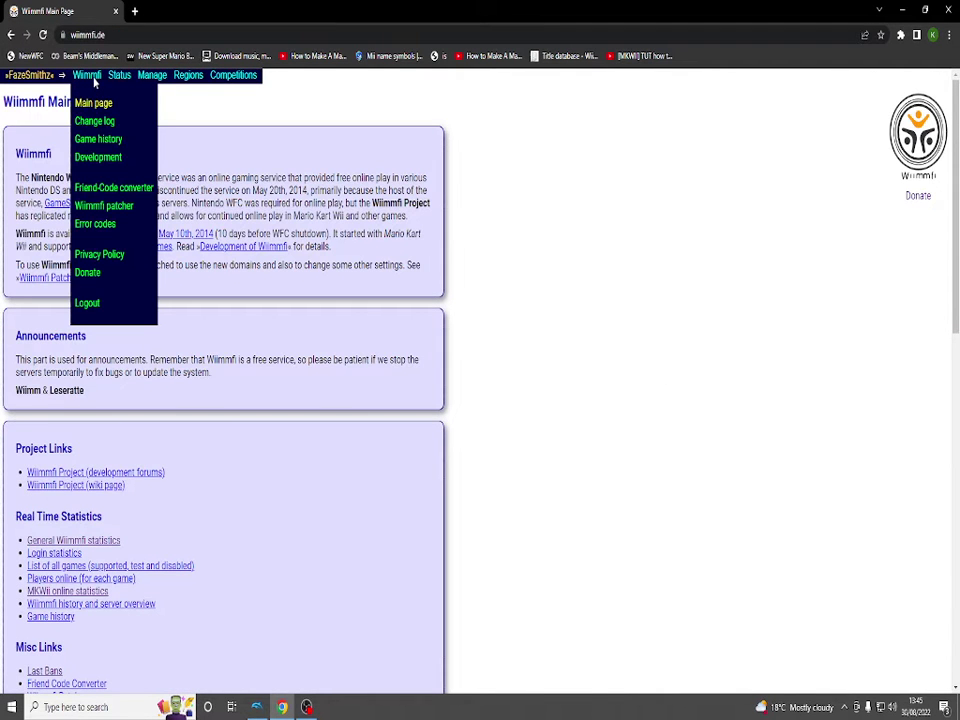
{"action": "left_click", "coordinate": [103, 205]}
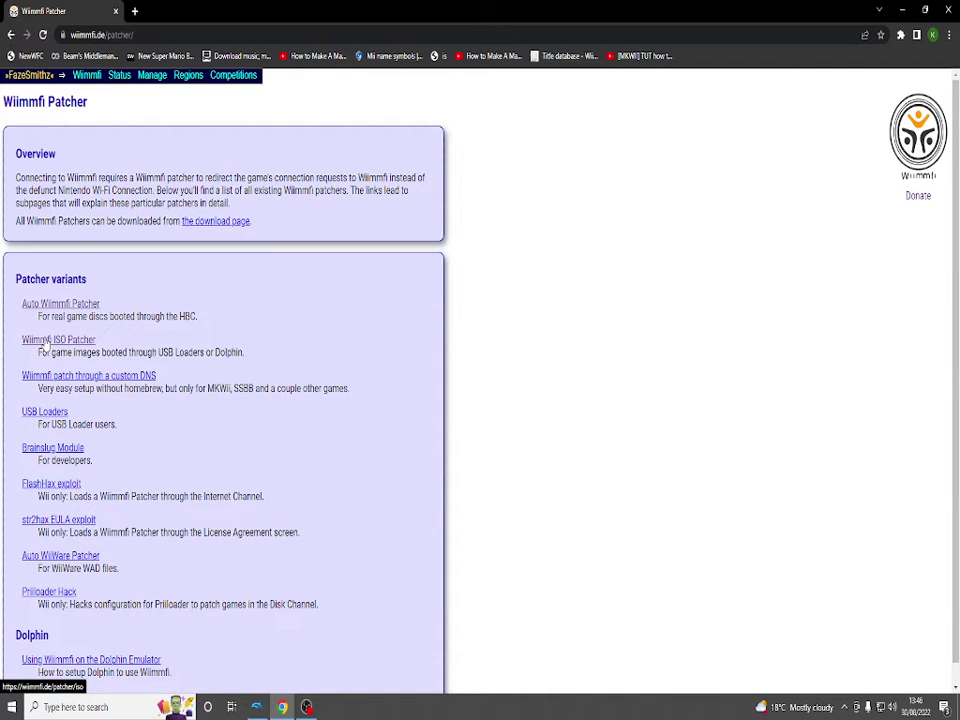
- Open the Wiimmfi ISO Patcher page, start its zip download, then cancel it
{"action": "left_click", "coordinate": [46, 341]}
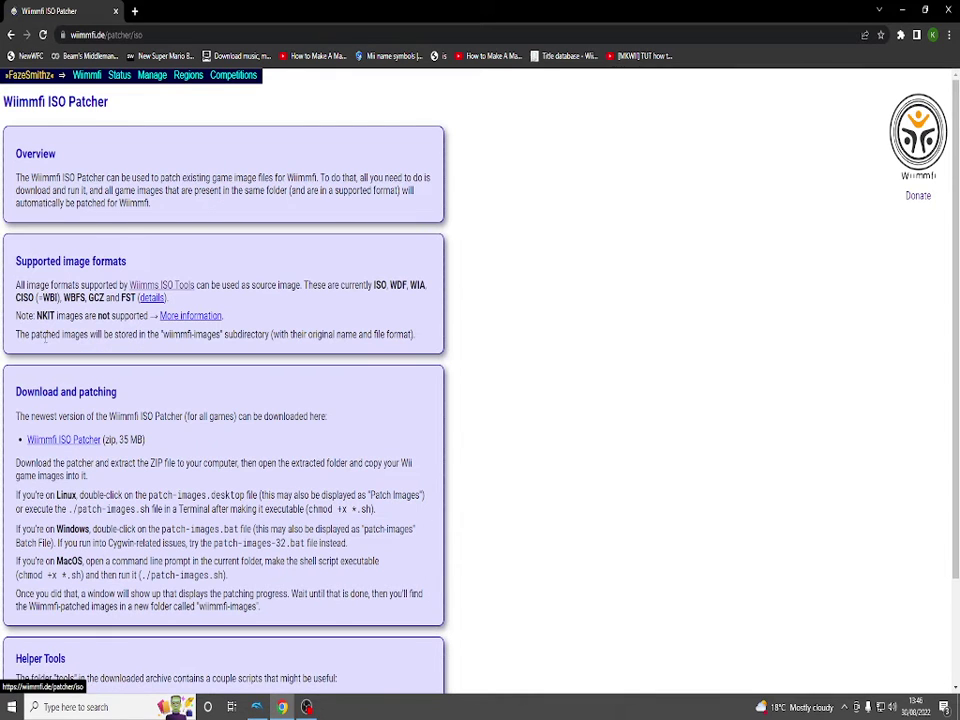
{"action": "left_click", "coordinate": [89, 442]}
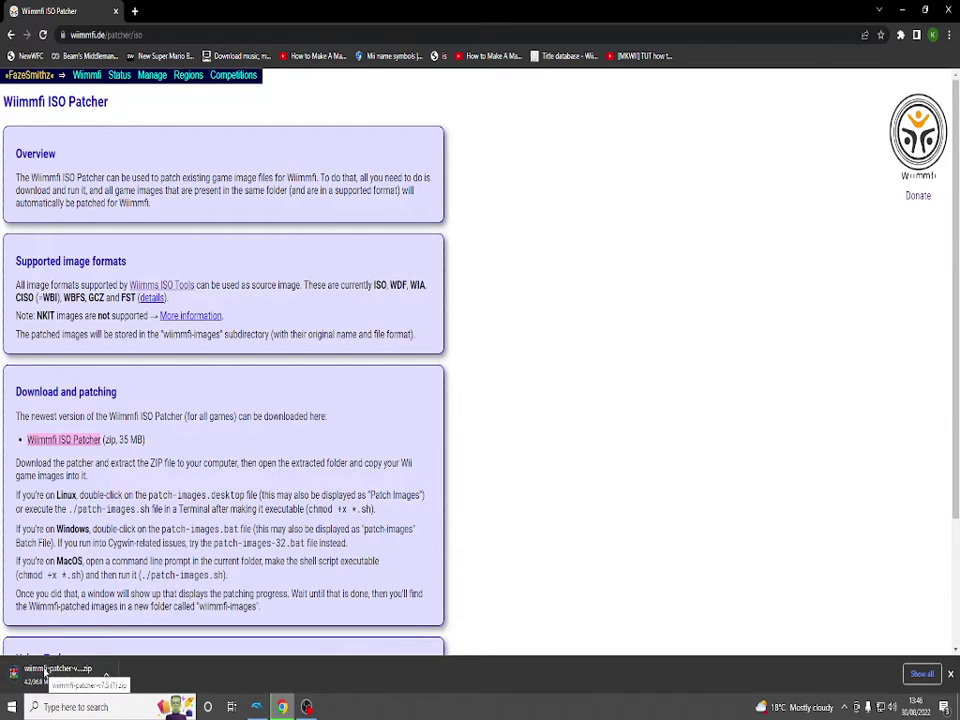
{"action": "right_click", "coordinate": [45, 673]}
{"action": "left_click", "coordinate": [88, 656]}
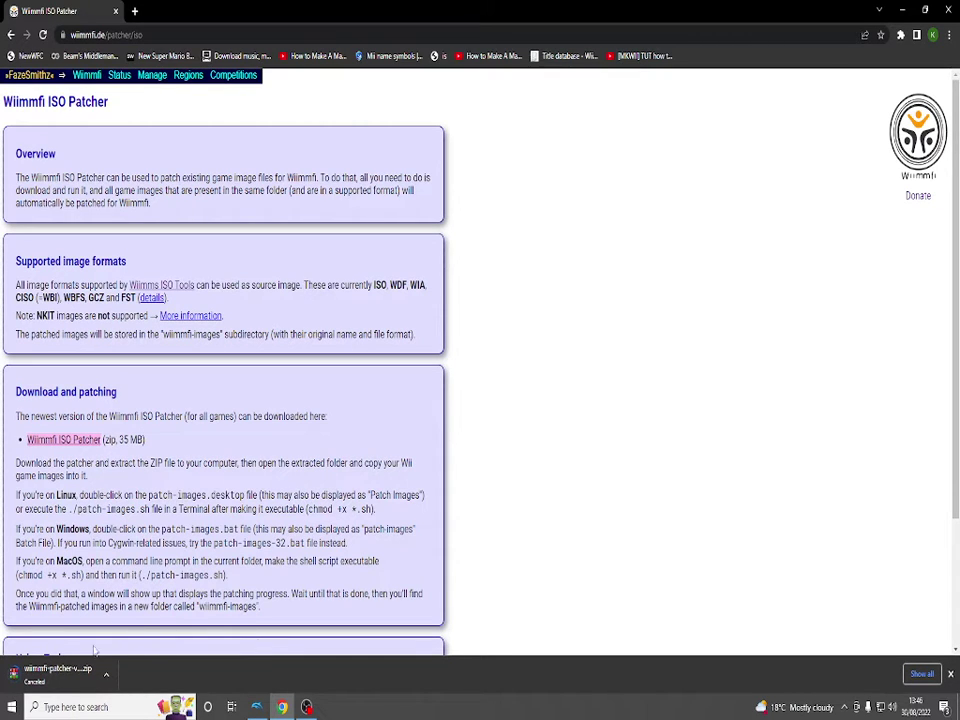
- Open File Explorer from the Win+X menu on Local Disk (E:)
{"action": "right_click", "coordinate": [11, 707]}
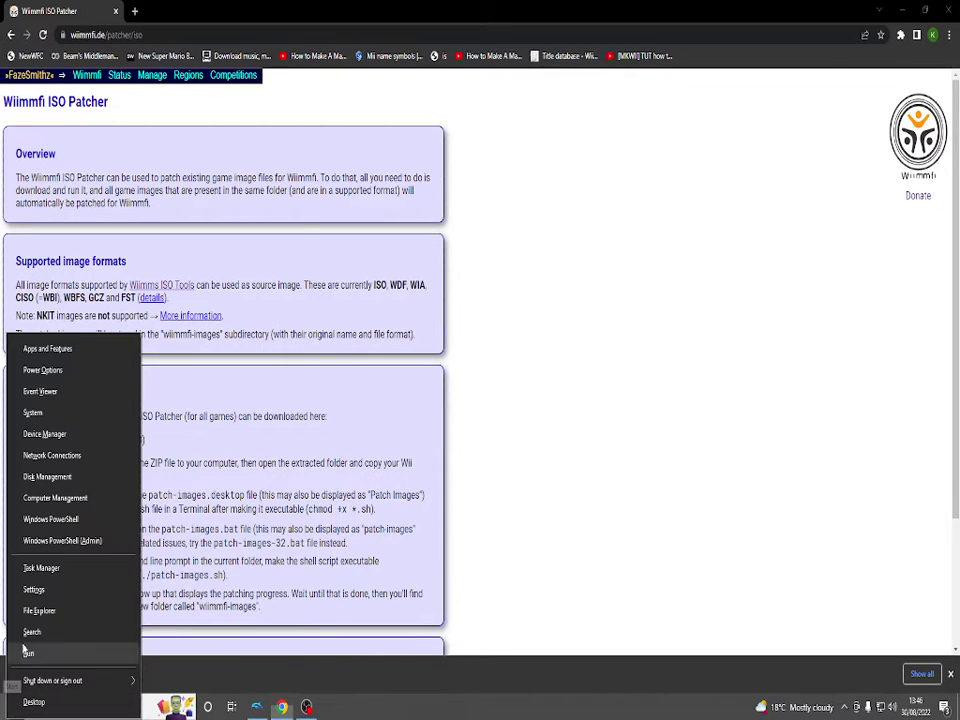
{"action": "left_click", "coordinate": [37, 612]}
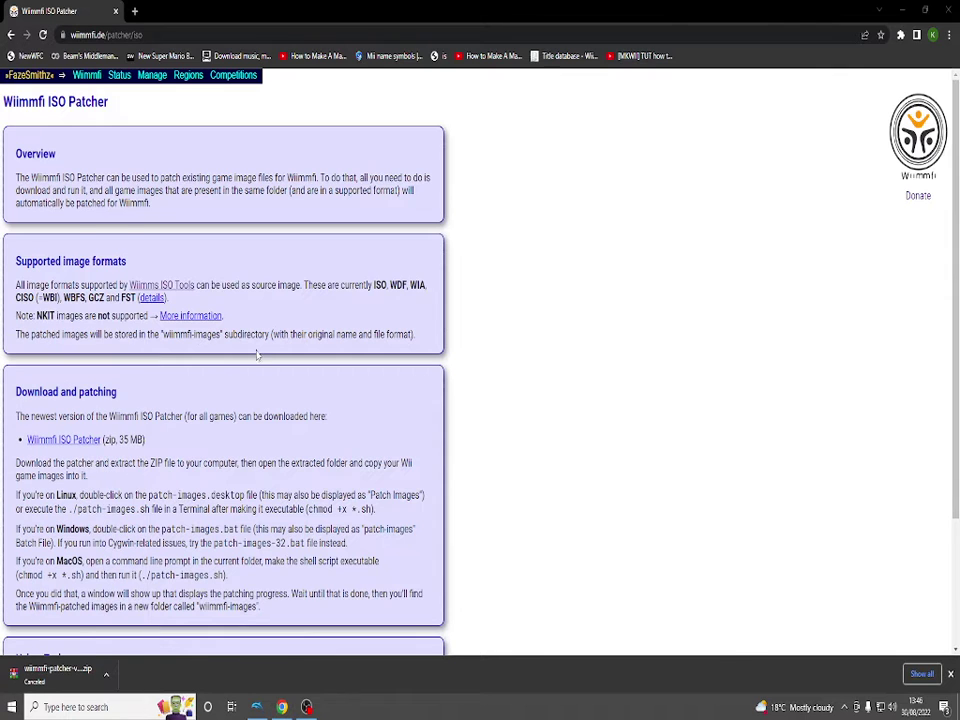
{"action": "left_click", "coordinate": [130, 594]}
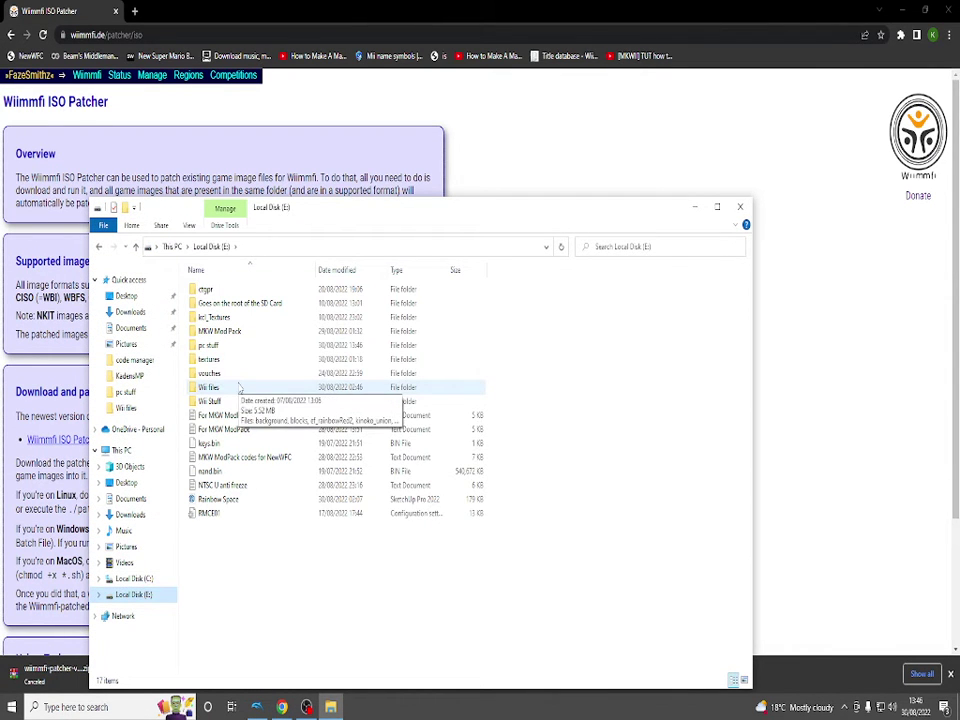
- Open the pc stuff folder and look at the autowiimmfipatcher-0.7.5 and dolphin-master-5.0-17210-x64 archives
{"action": "left_click", "coordinate": [227, 347]}
{"action": "double_click", "coordinate": [227, 347]}
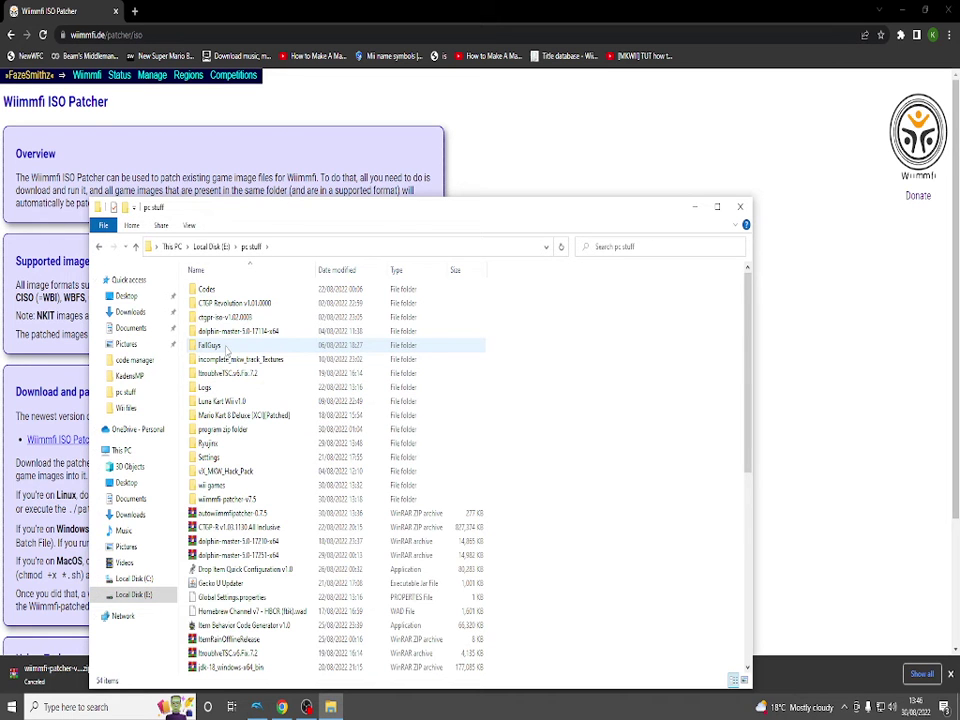
{"action": "scroll", "coordinate": [227, 347], "scroll_direction": "down", "scroll_amount": 2}
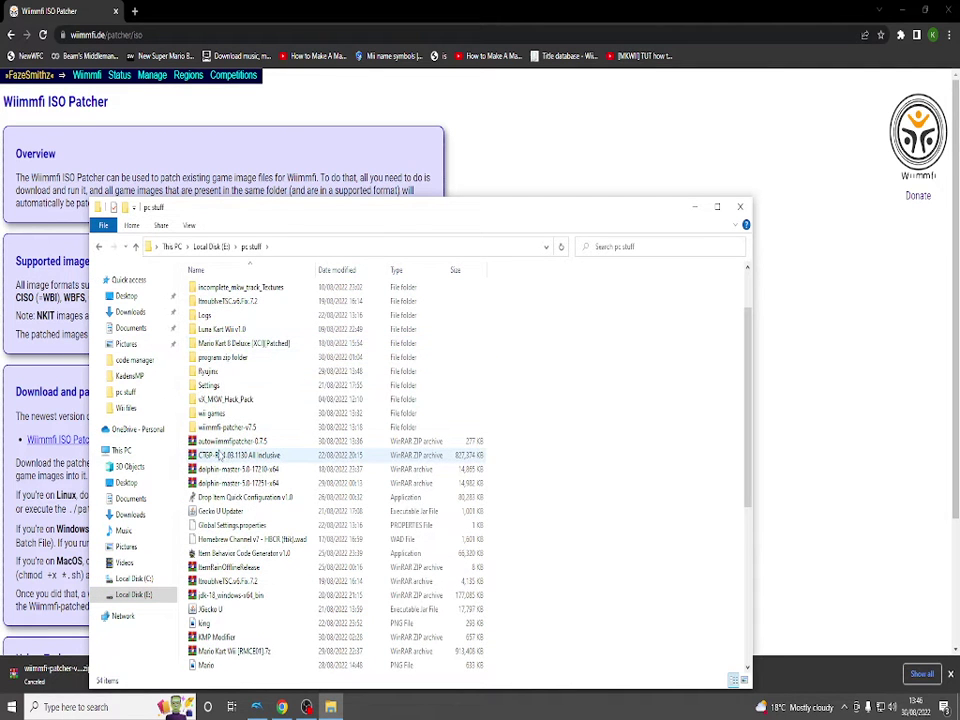
{"action": "scroll", "coordinate": [208, 427], "scroll_direction": "down", "scroll_amount": 1}
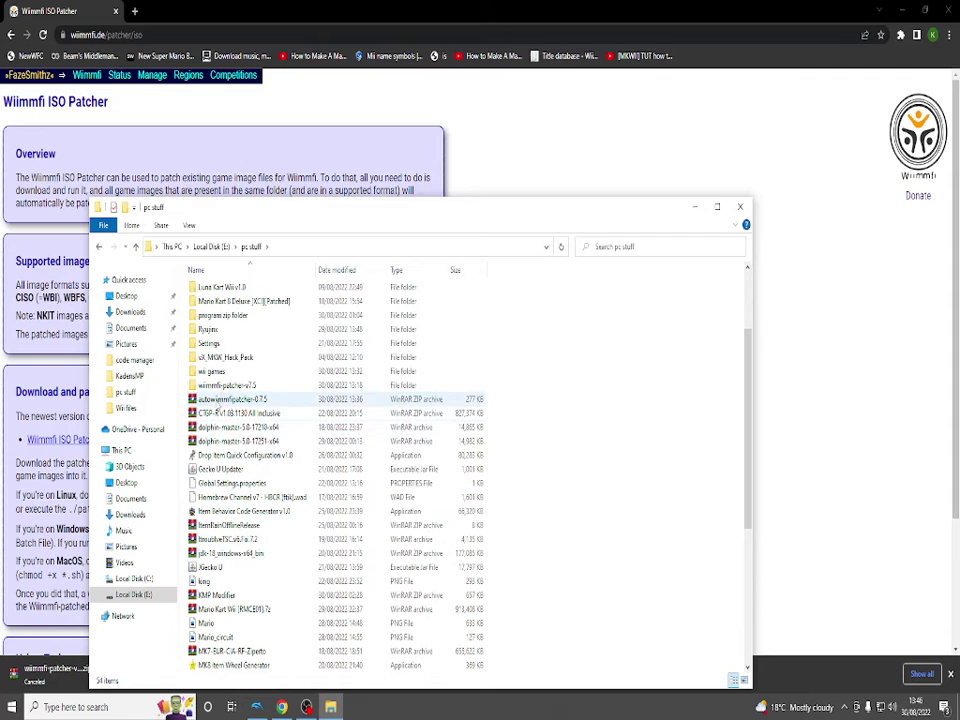
{"action": "left_click", "coordinate": [217, 402]}
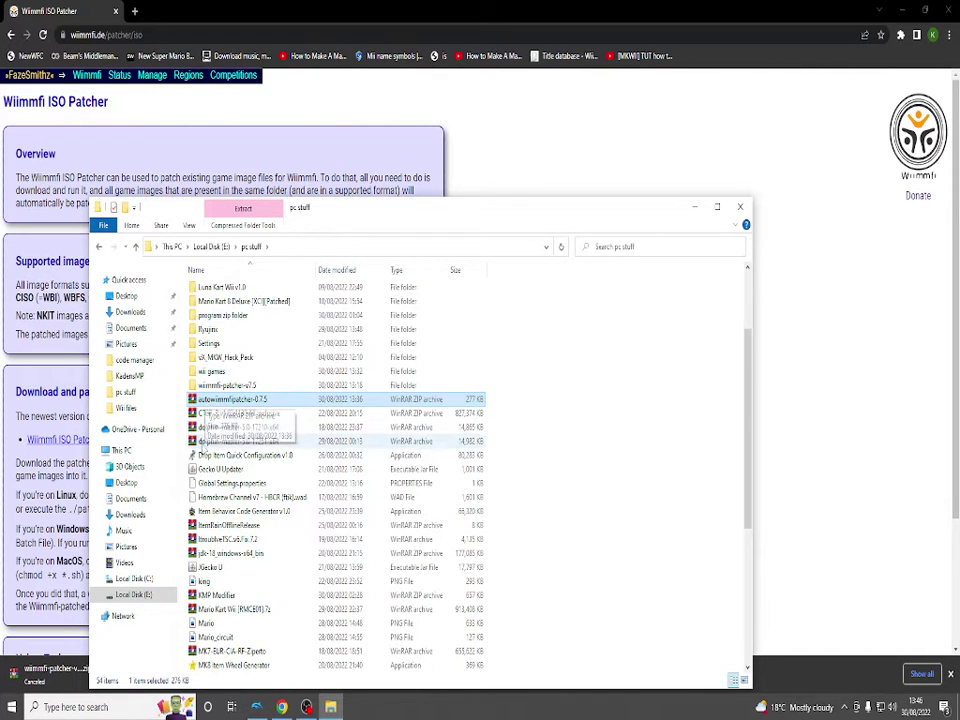
{"action": "left_click", "coordinate": [225, 427]}
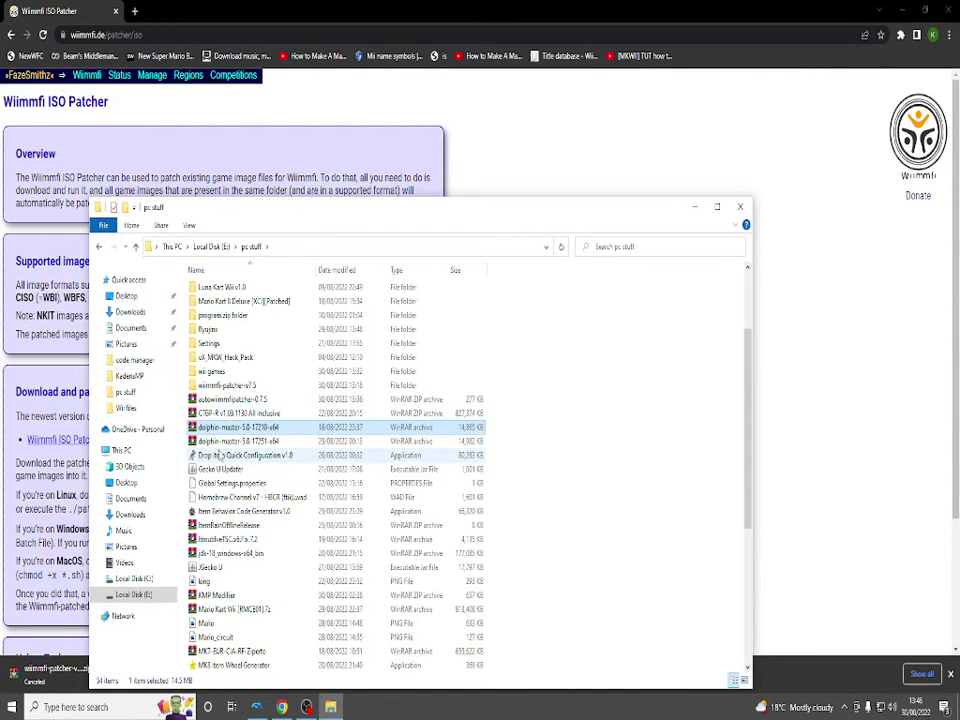
- Inspect the wiimmfi-patcher-v7.5 archive's context menu without choosing anything
{"action": "scroll", "coordinate": [225, 440], "scroll_direction": "down", "scroll_amount": 6}
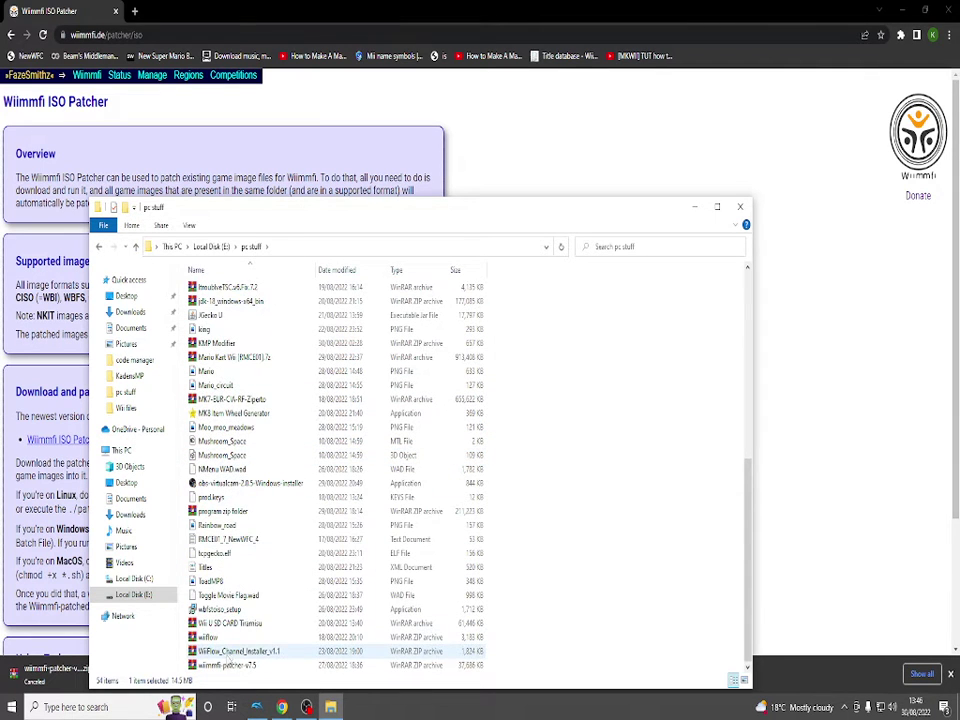
{"action": "left_click", "coordinate": [222, 665]}
{"action": "right_click", "coordinate": [222, 665]}
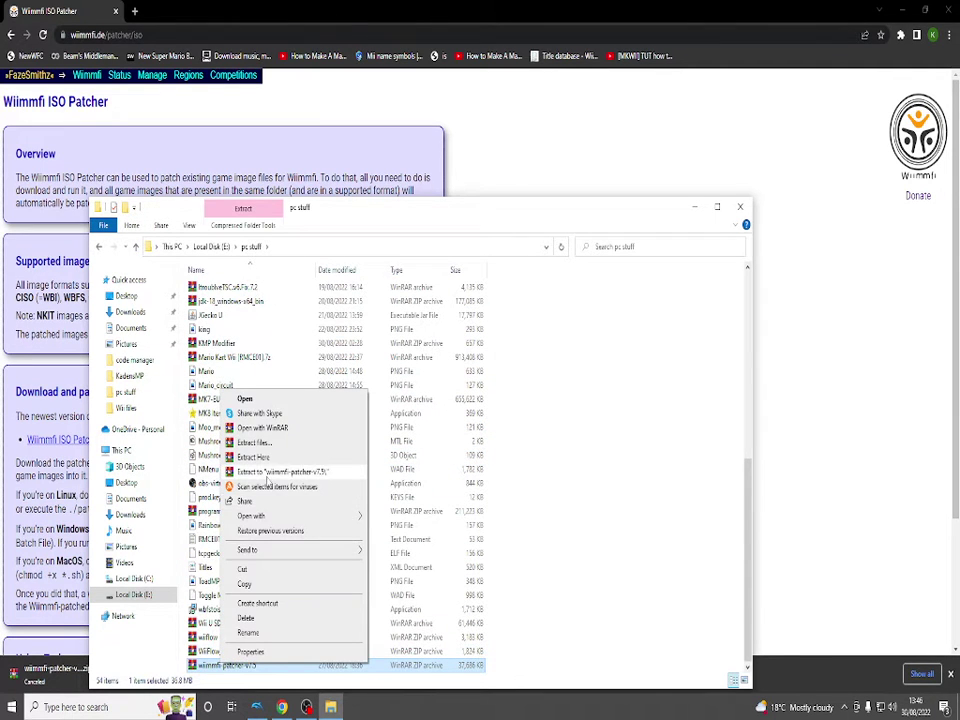
{"action": "left_click", "coordinate": [480, 411]}
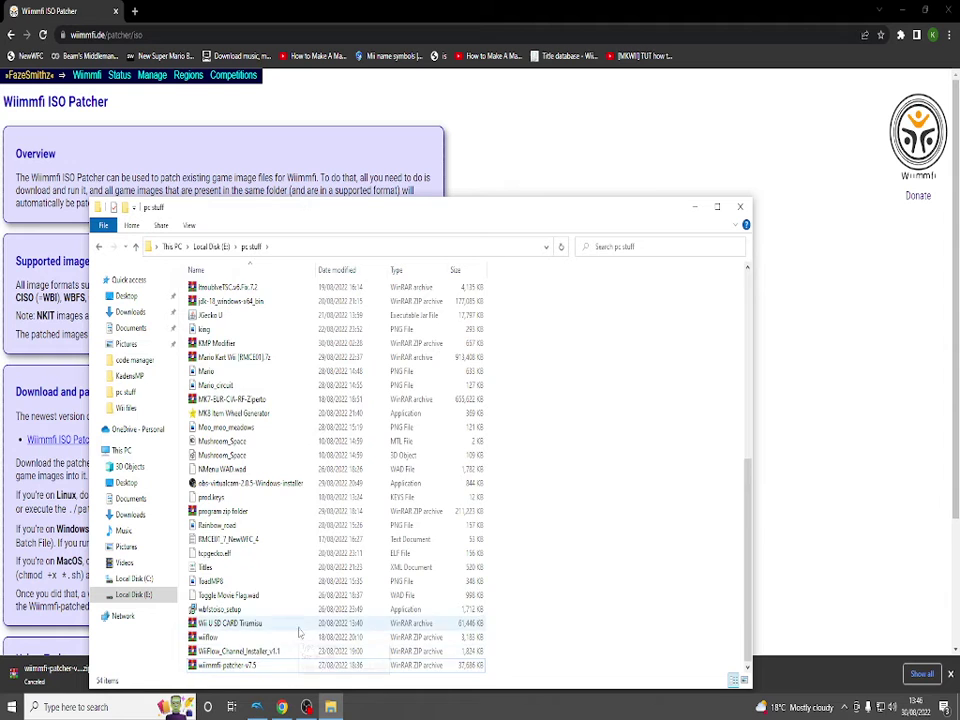
{"action": "scroll", "coordinate": [283, 555], "scroll_direction": "up", "scroll_amount": 9}
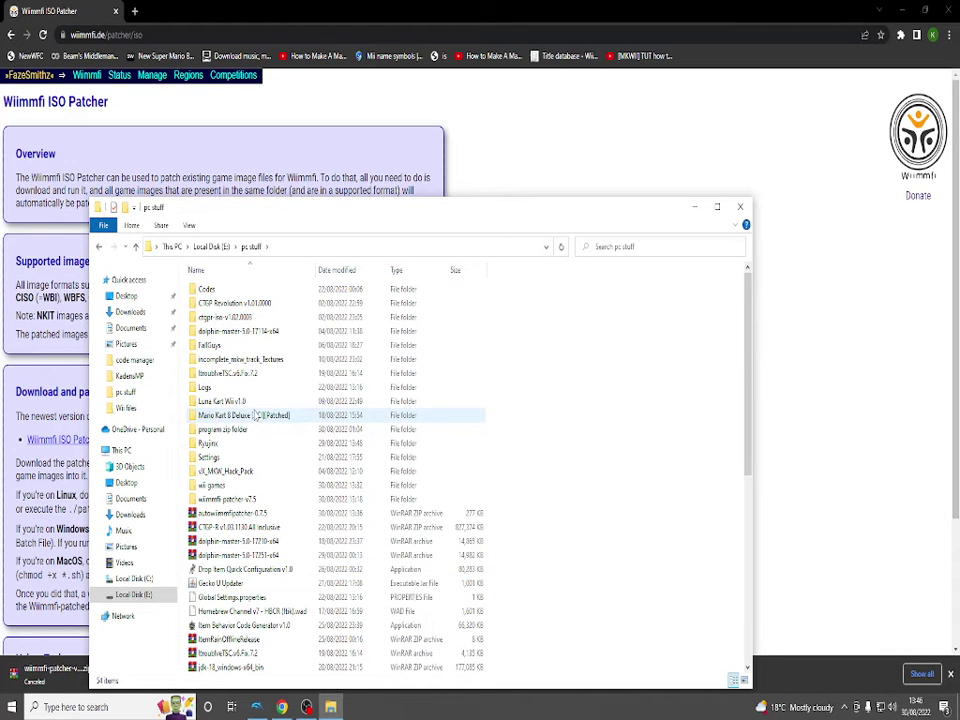
- Go into the nested wiimmfi-patcher-v7.5 folder and select the MarioKartWii [RMCP01] image
{"action": "double_click", "coordinate": [228, 499]}
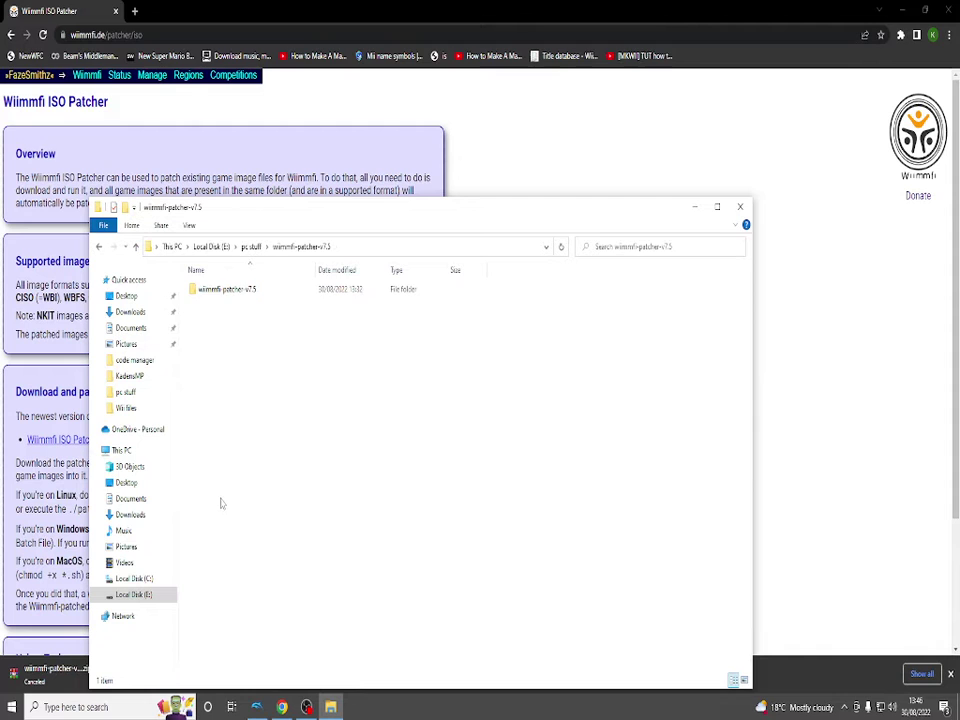
{"action": "double_click", "coordinate": [233, 290]}
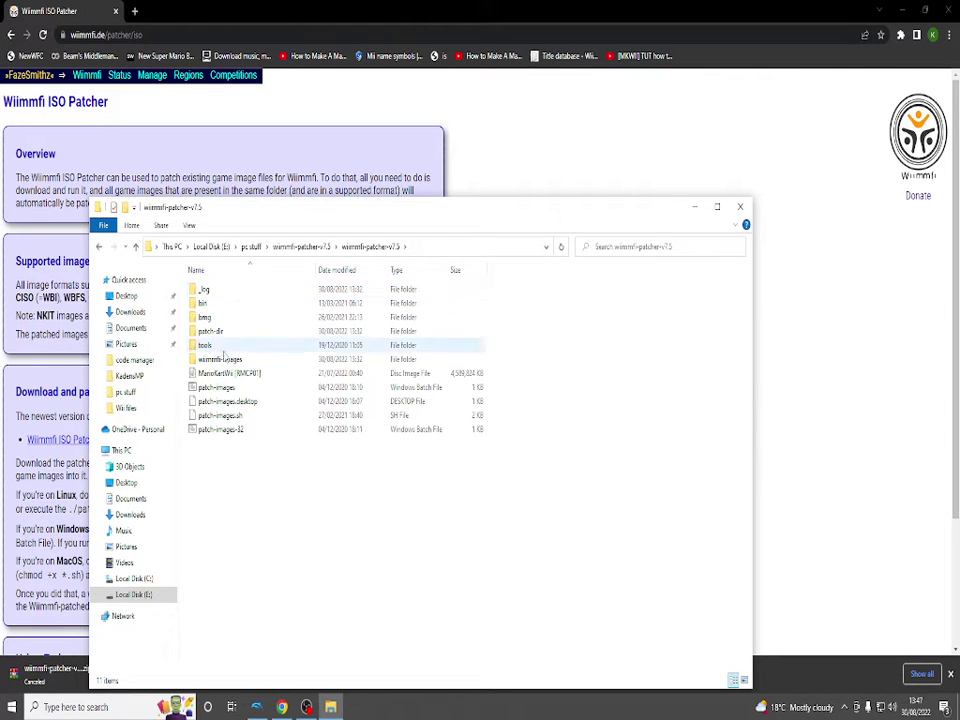
{"action": "left_click", "coordinate": [233, 376]}
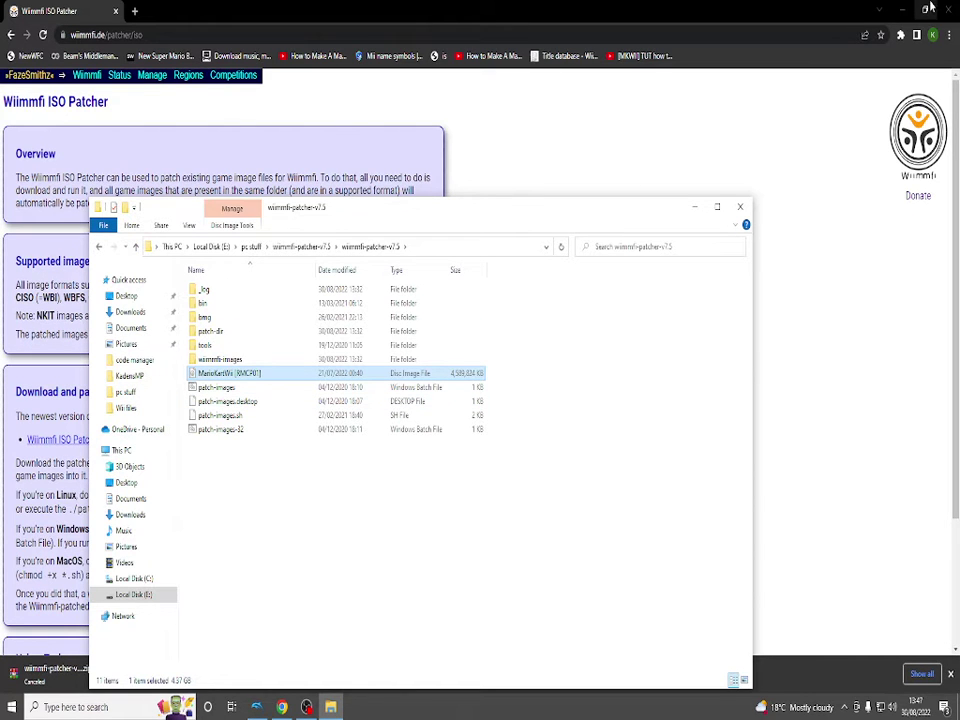
- Minimize Chrome, move Explorer up and right, and run the patch-images batch file
{"action": "left_click", "coordinate": [902, 9]}
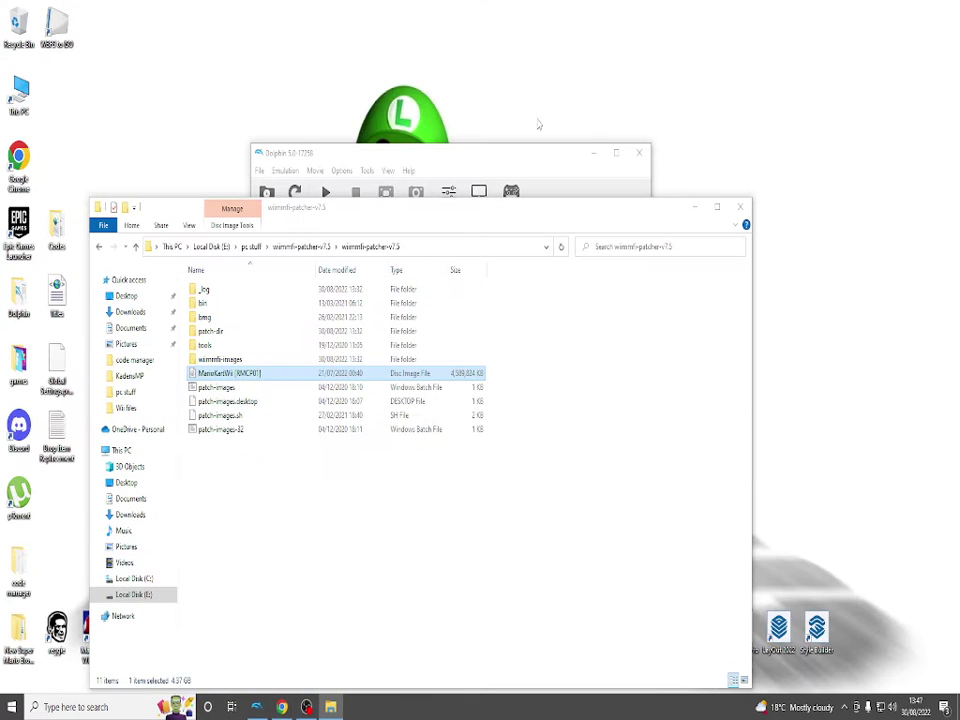
{"action": "left_click_drag", "start_coordinate": [446, 214], "coordinate": [519, 168]}
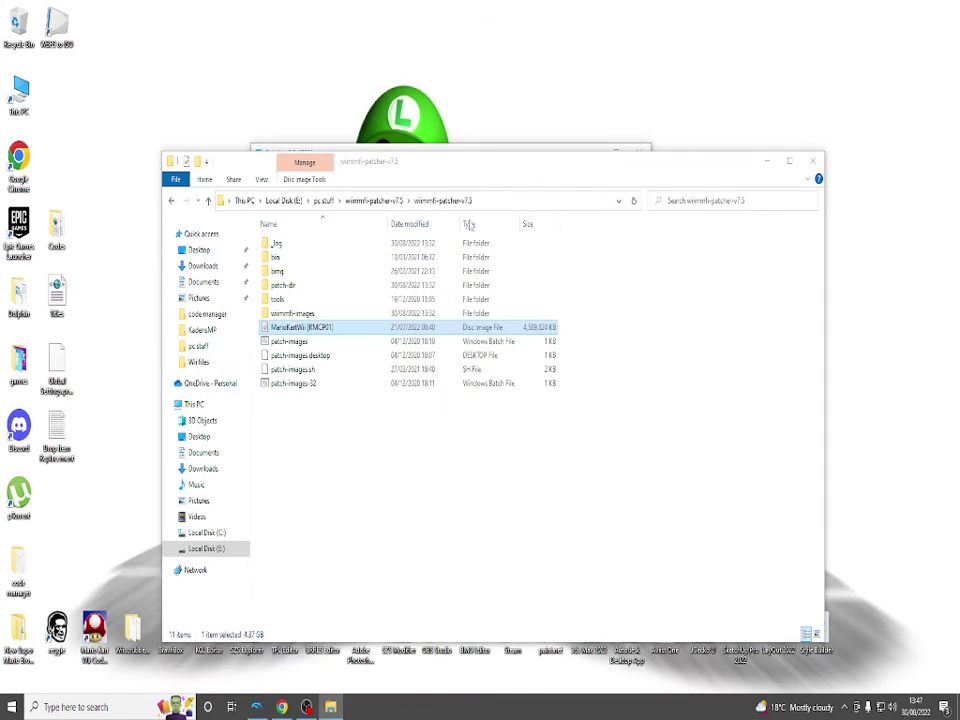
{"action": "left_click", "coordinate": [337, 486]}
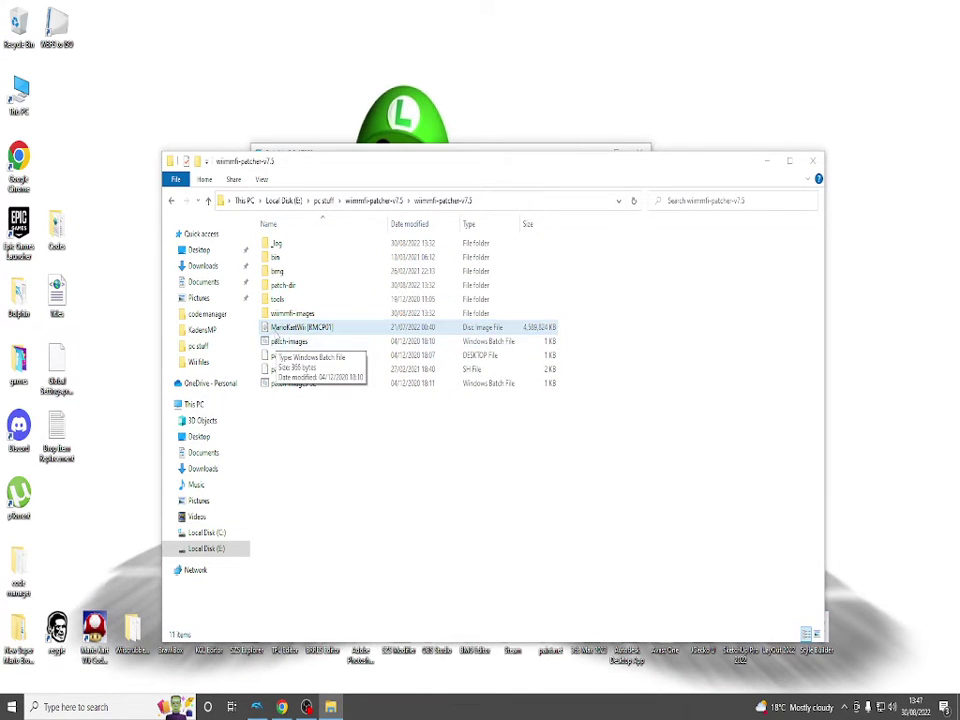
{"action": "left_click", "coordinate": [273, 331]}
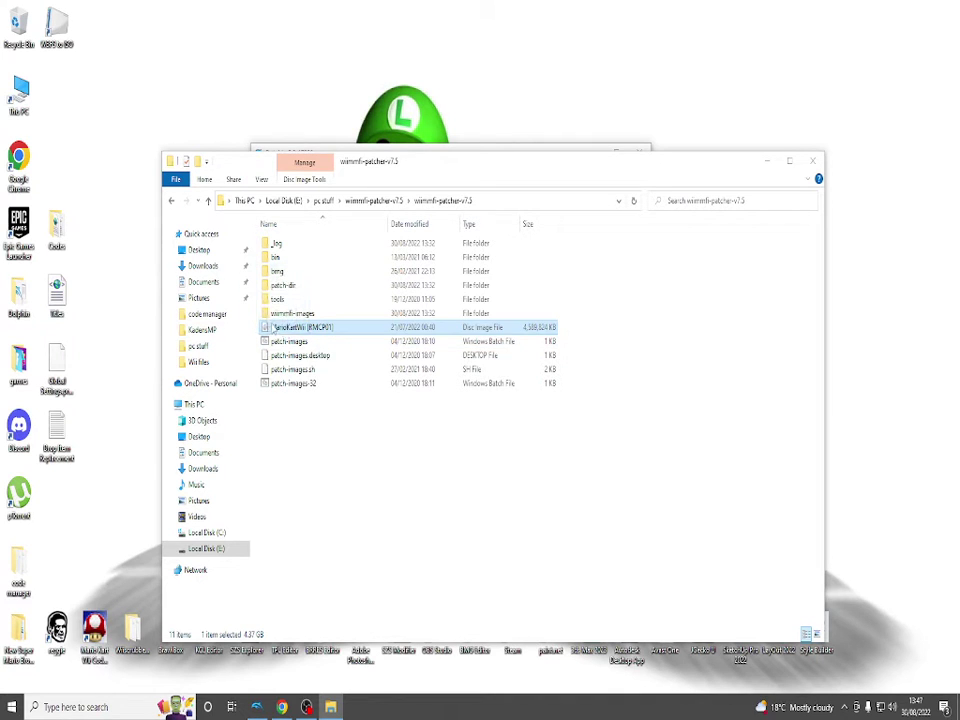
{"action": "left_click", "coordinate": [313, 456]}
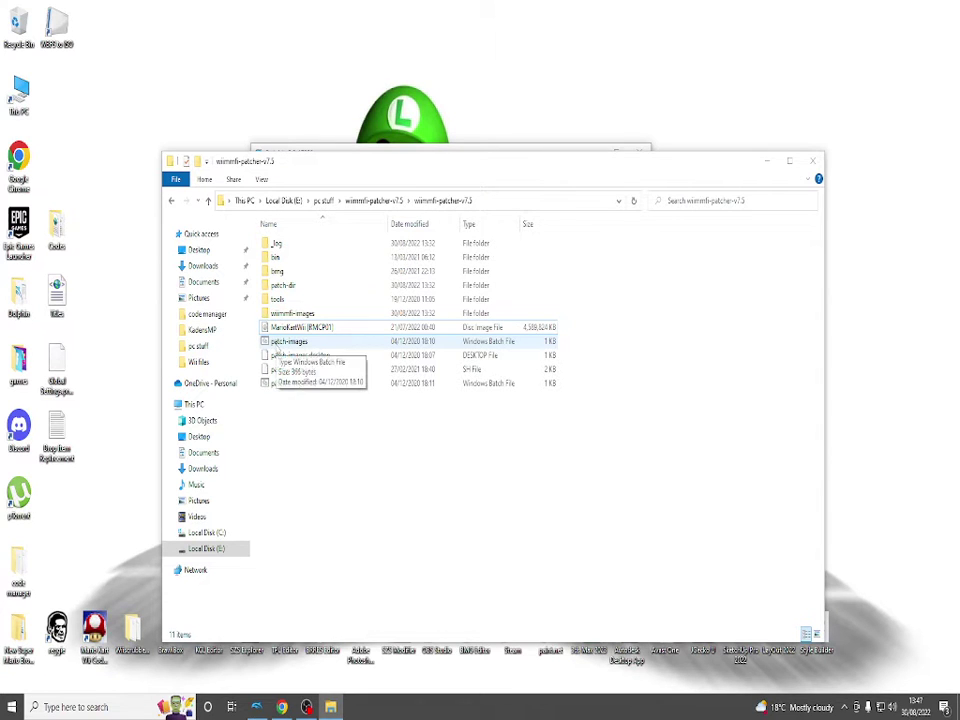
{"action": "double_click", "coordinate": [278, 345]}
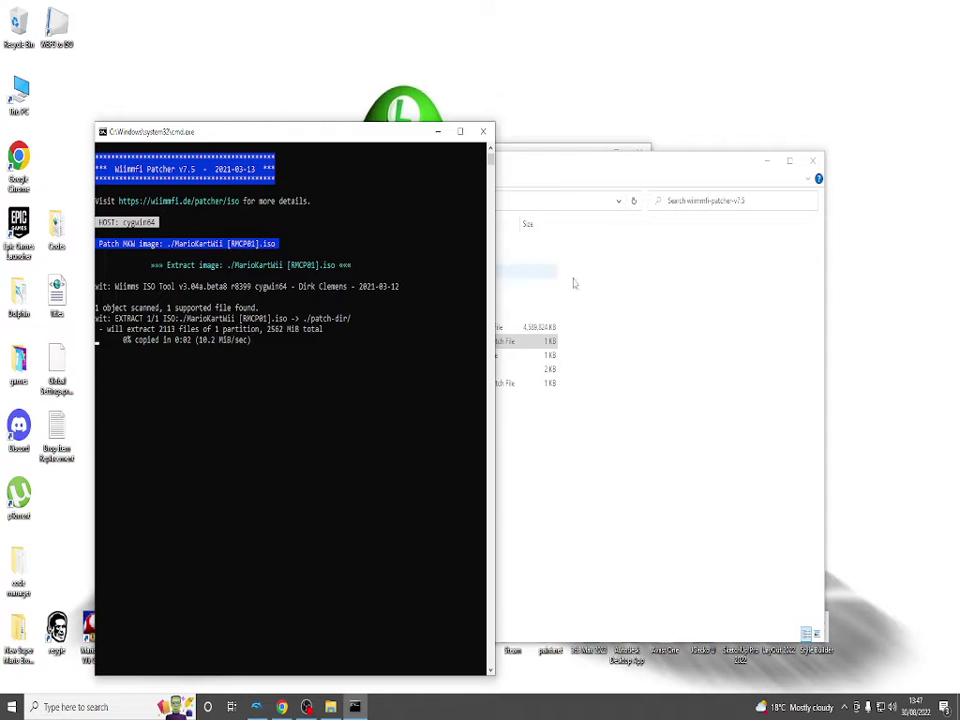
- Check the wiimmfi-images folder in Explorer, then close the Wiimmfi Patcher console window
{"action": "left_click", "coordinate": [634, 279]}
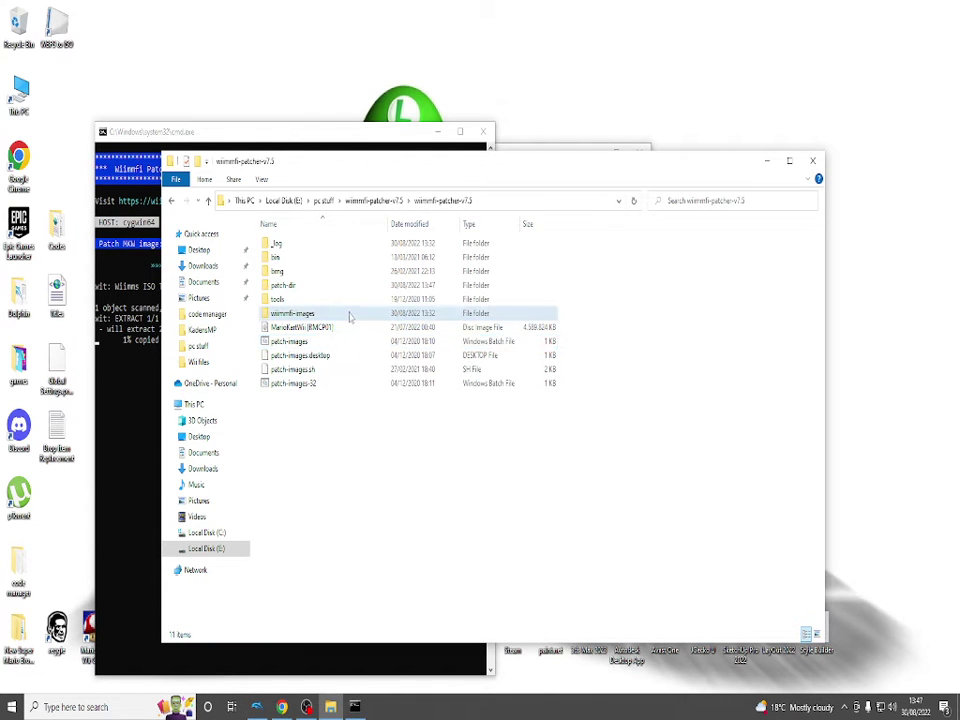
{"action": "left_click", "coordinate": [349, 314]}
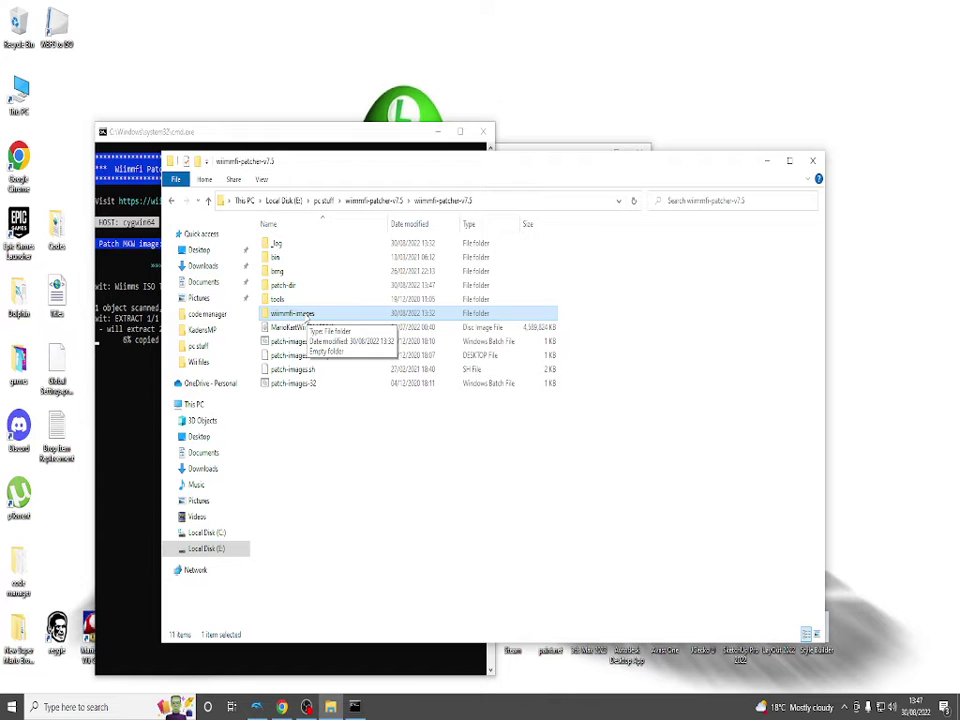
{"action": "left_click", "coordinate": [135, 143]}
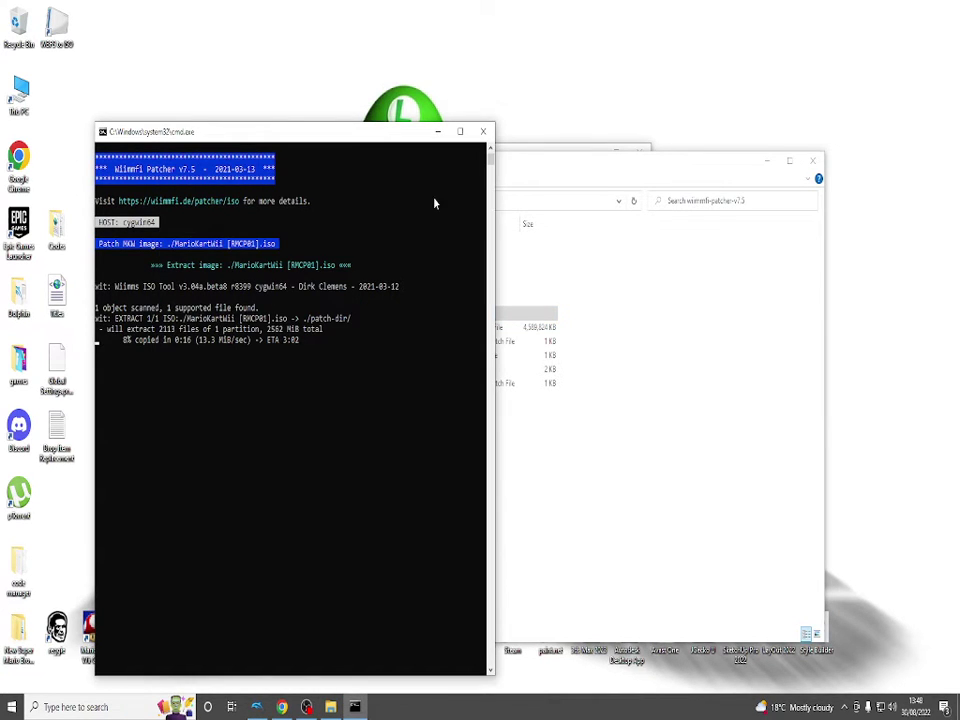
{"action": "left_click", "coordinate": [484, 132]}
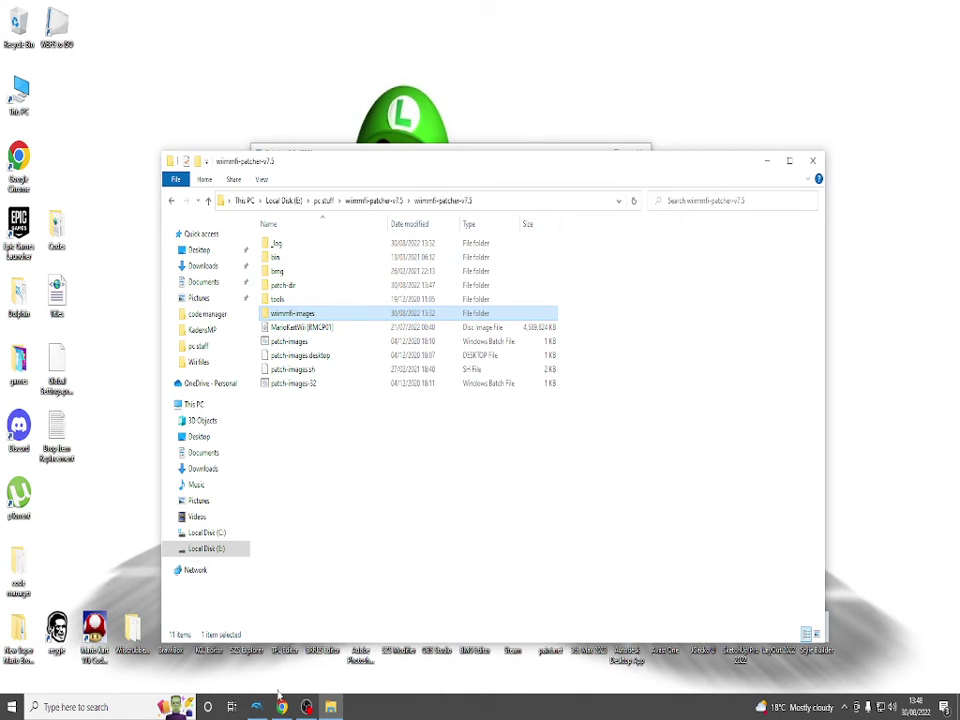
- Bring Dolphin's game list forward, check the second Mario Kart Wii's context menu, and open Config
{"action": "mouse_move", "coordinate": [256, 707]}
{"action": "left_click", "coordinate": [266, 640]}
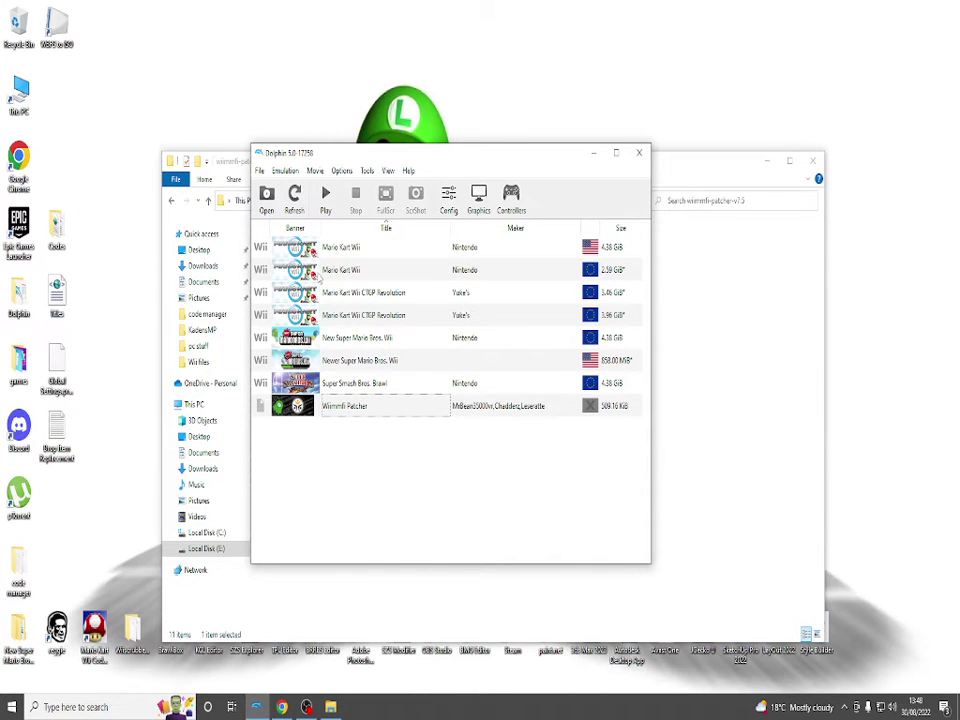
{"action": "right_click", "coordinate": [318, 273]}
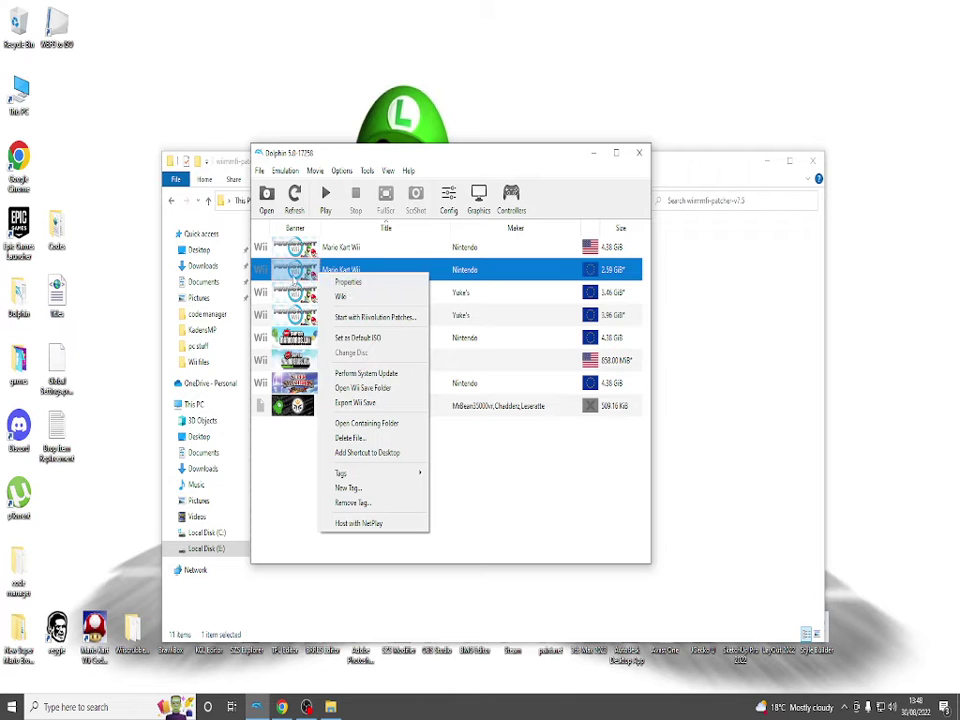
{"action": "left_click", "coordinate": [235, 300]}
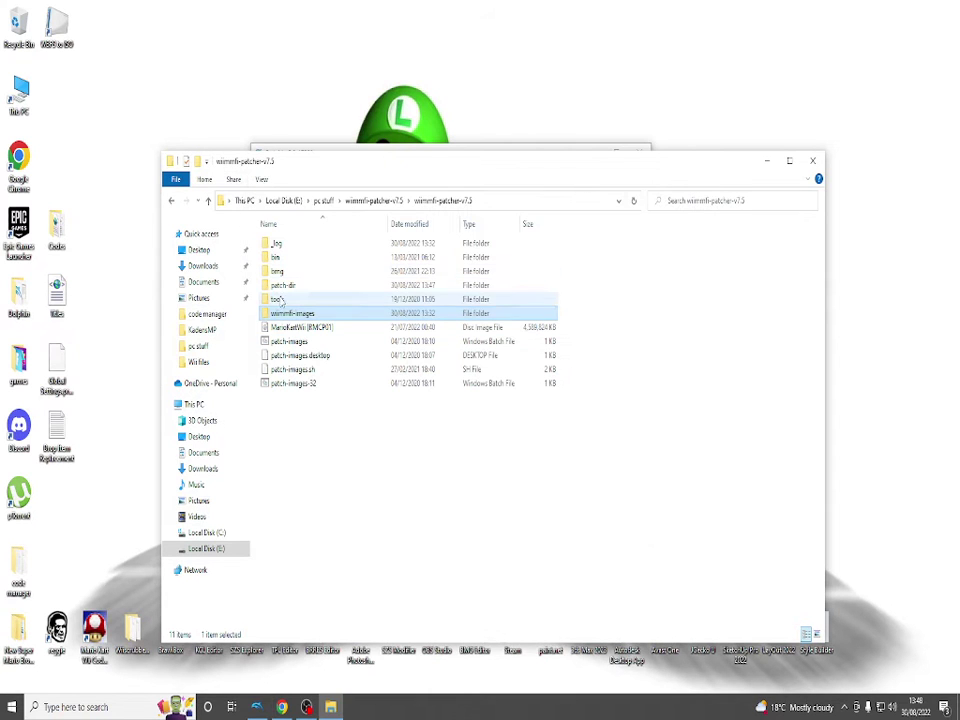
{"action": "left_click", "coordinate": [256, 707]}
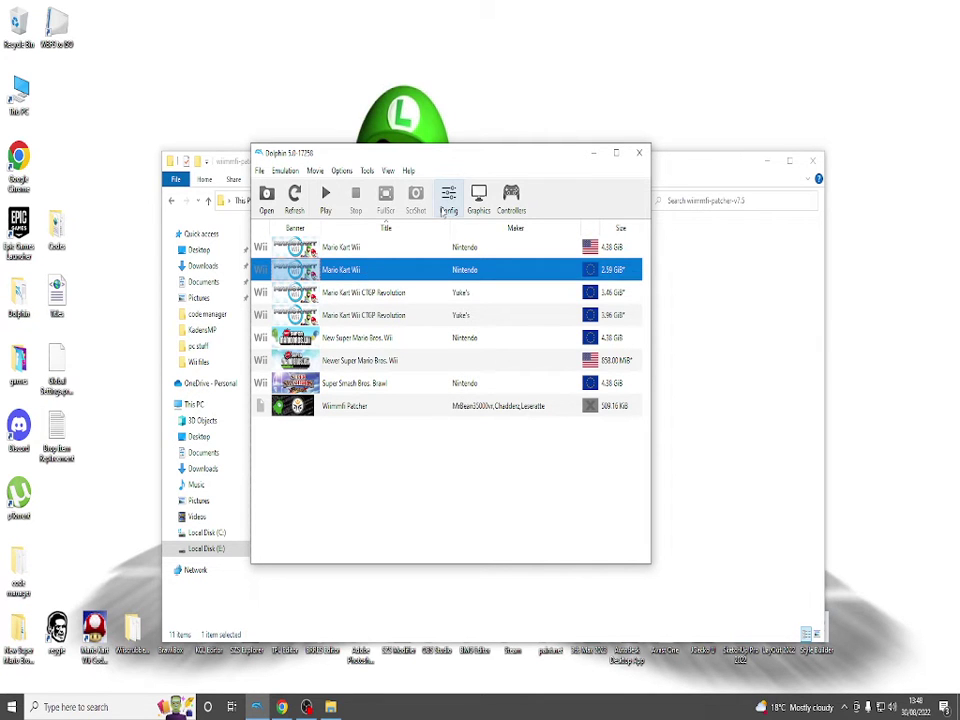
{"action": "left_click", "coordinate": [448, 197]}
- View Dolphin's General settings tab, then close Settings leaving Enable Cheats unchecked
{"action": "left_click", "coordinate": [336, 112]}
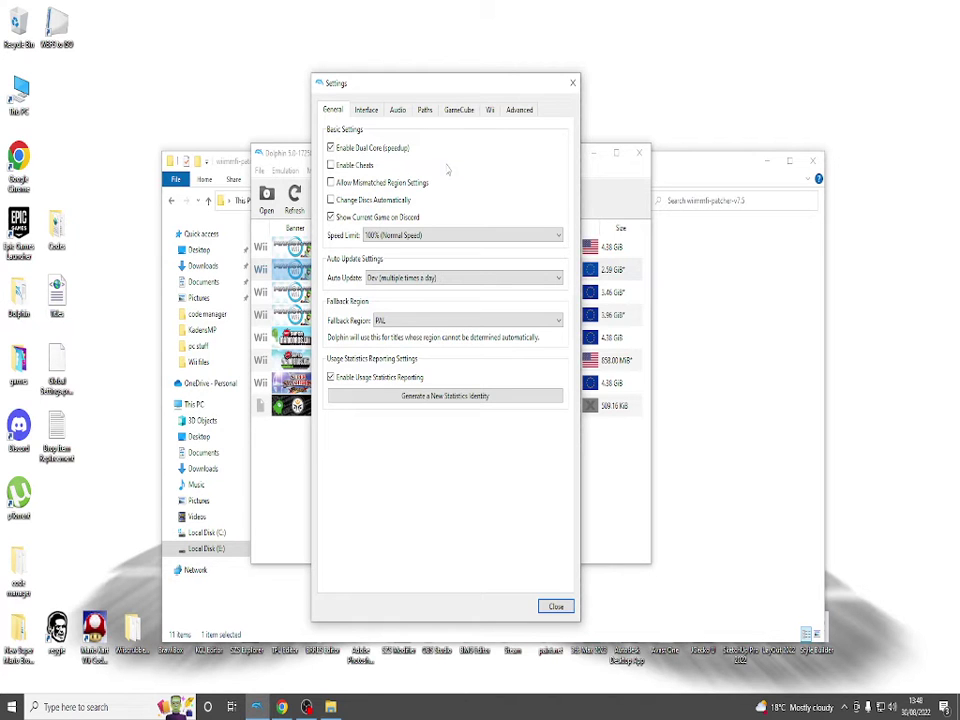
{"action": "left_click", "coordinate": [573, 84]}
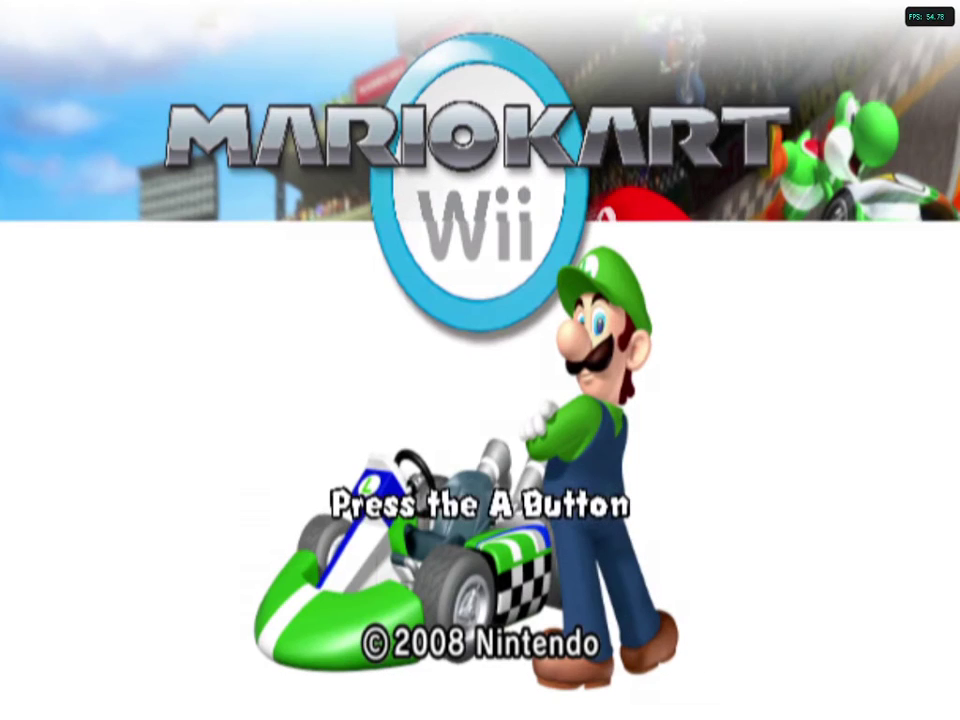
- Get past the intro, pick the other player licence and reach the Wiimmfi 1 Player menu
{"action": "left_click", "coordinate": [480, 371]}
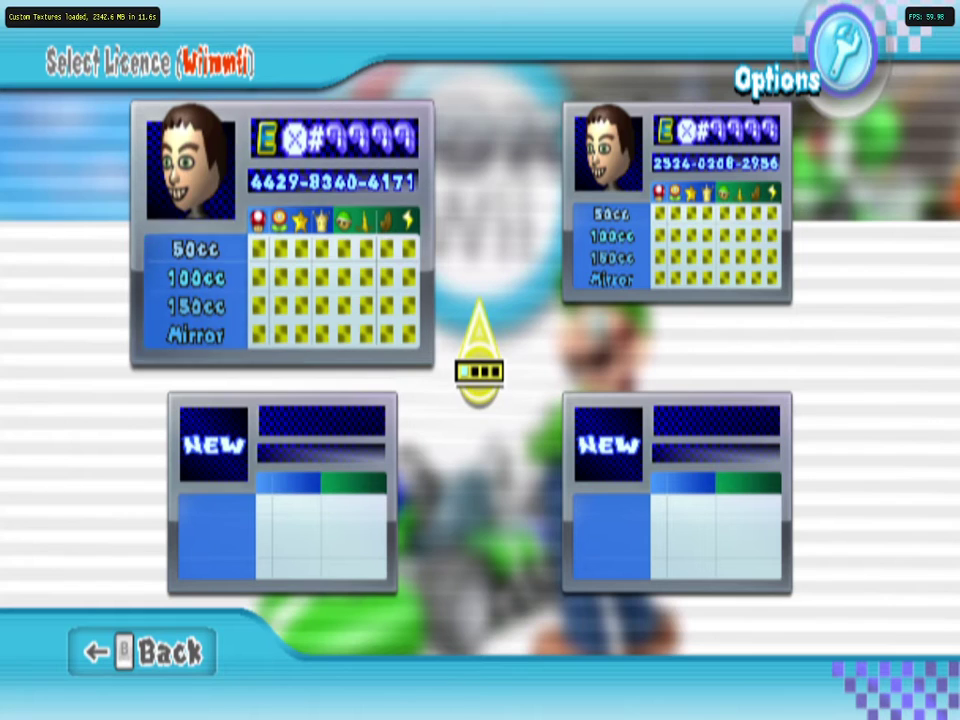
{"action": "key", "text": "Return"}
{"action": "key", "text": "Return"}
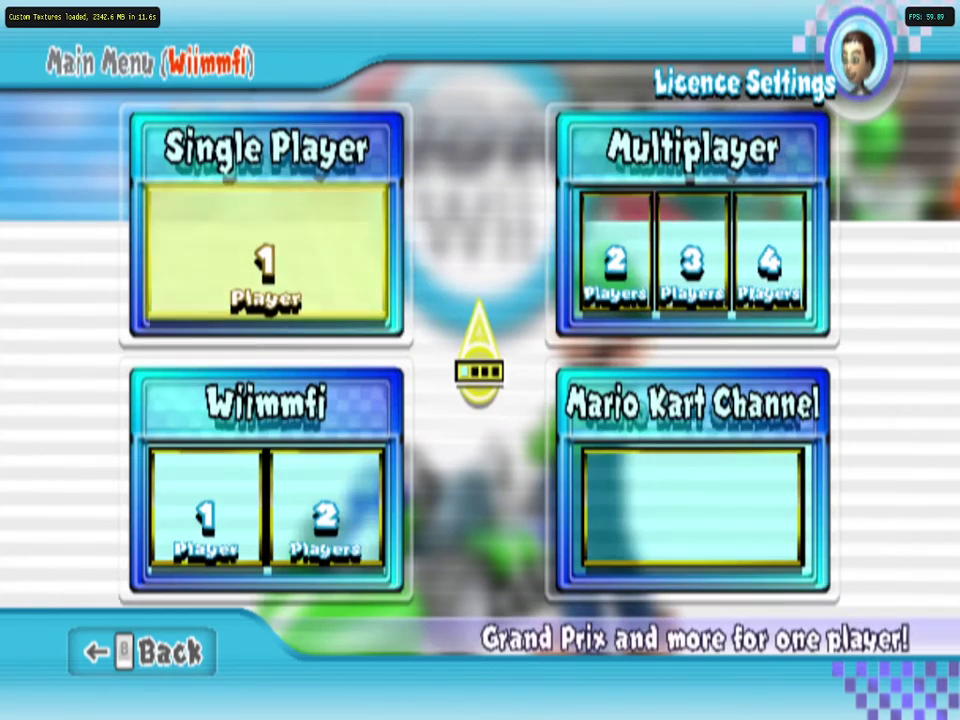
{"action": "key", "text": "Down"}
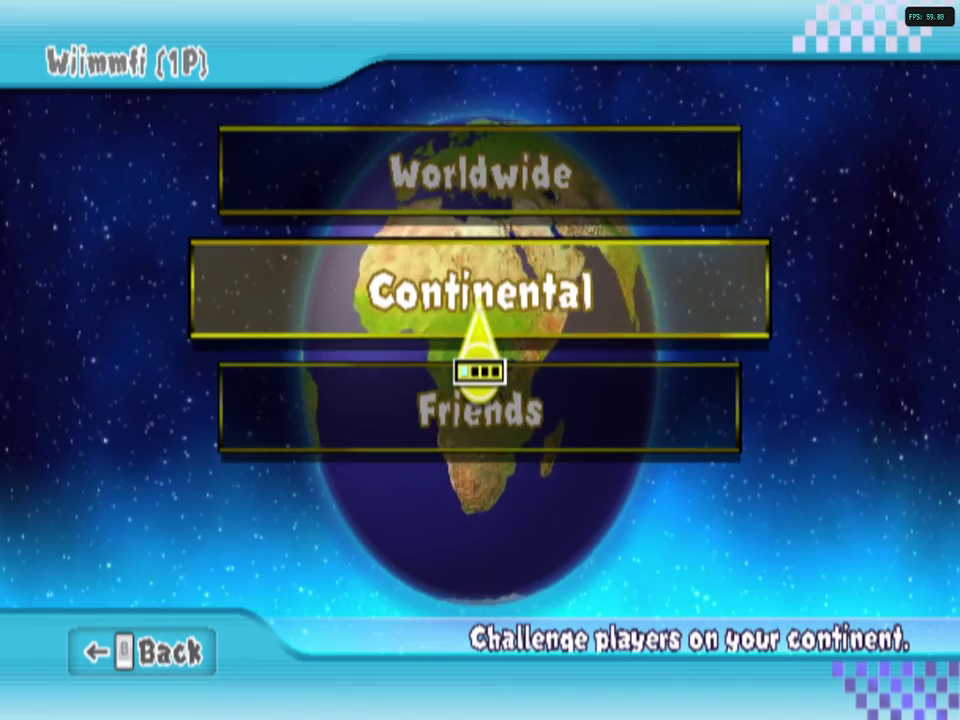
- Peek into the Worldwide and Friends online menus, backing out to the Wiimmfi (1P) menu each time
{"action": "key", "text": "Up"}
{"action": "left_click", "coordinate": [480, 310]}
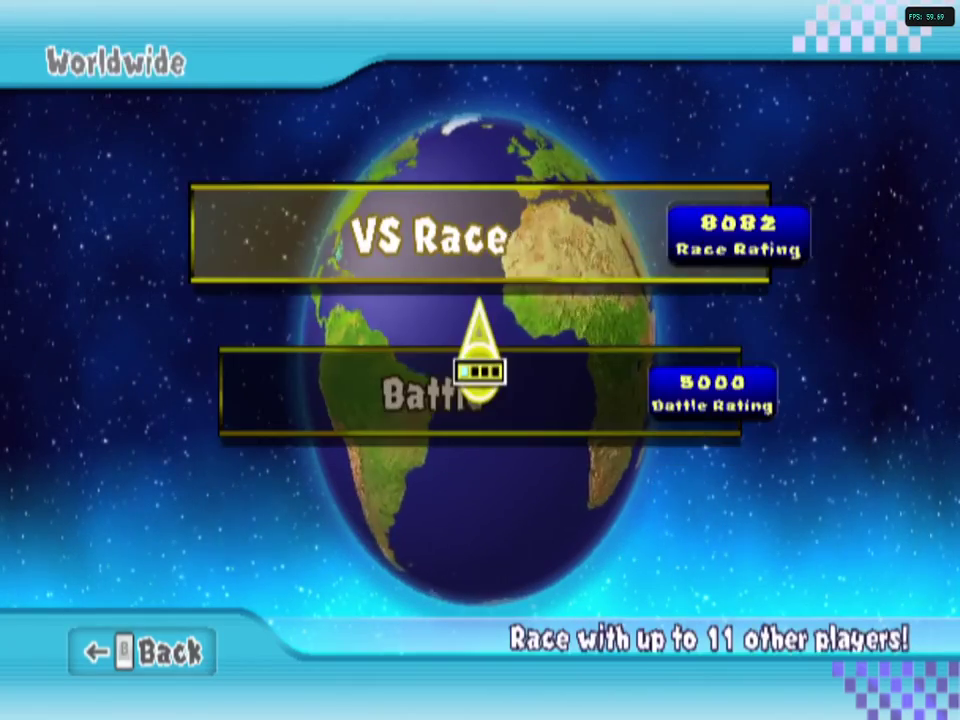
{"action": "right_click", "coordinate": [480, 310]}
{"action": "key", "text": "Up"}
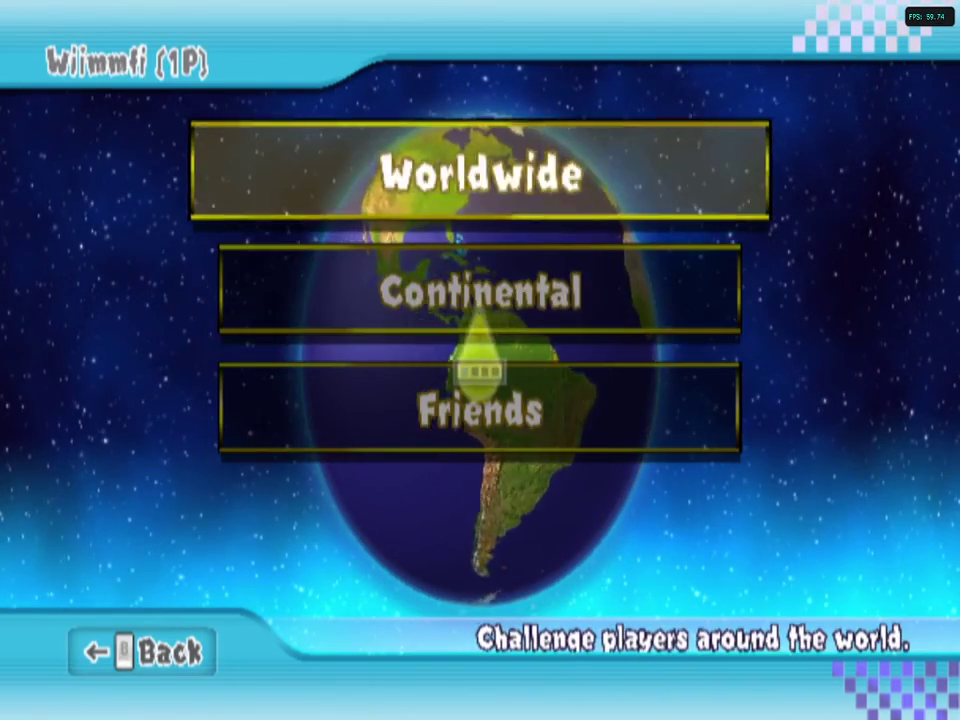
{"action": "key", "text": "Down"}
{"action": "key", "text": "Down"}
{"action": "left_click", "coordinate": [480, 310]}
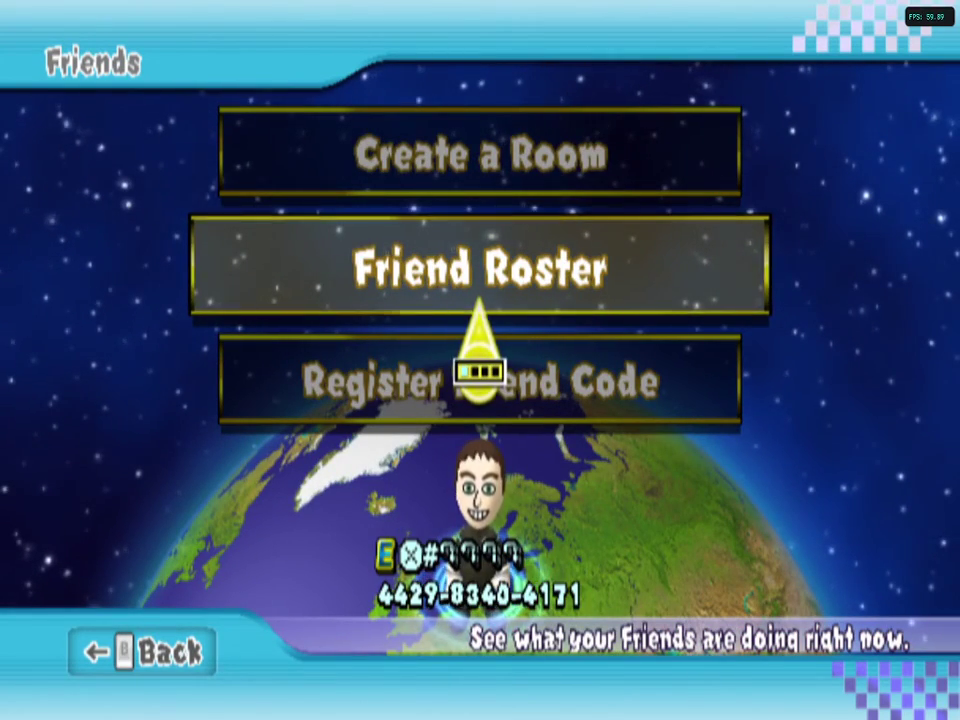
{"action": "right_click", "coordinate": [480, 372]}
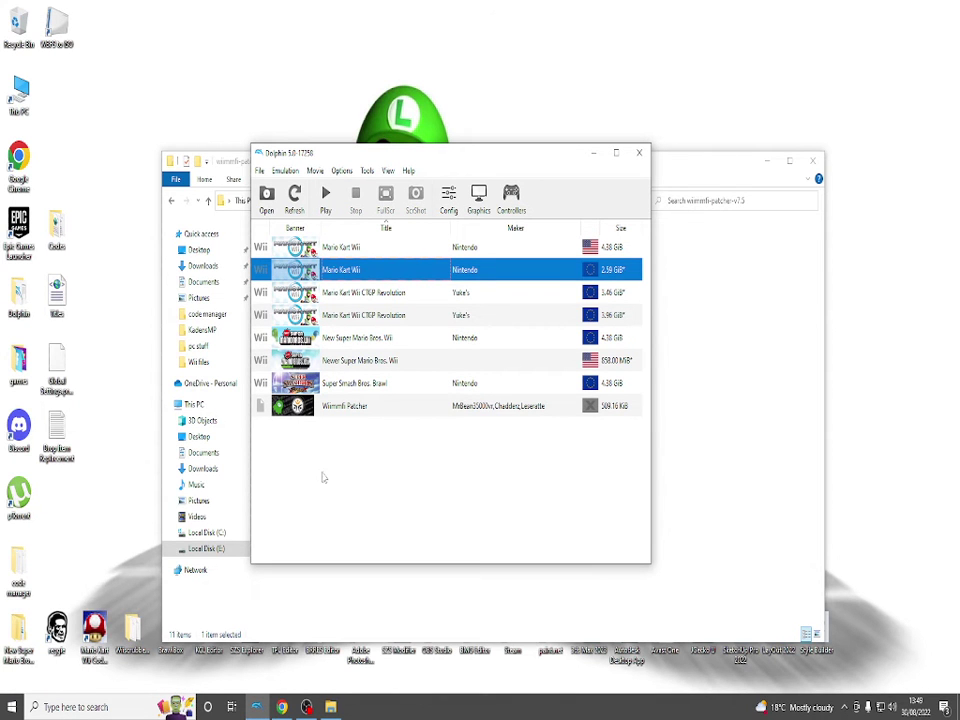
- In Chrome, go from the Wiimmfi patchers overview to Auto Wiimmfi Patcher, then download and open its zip
{"action": "key", "text": "alt+Tab"}
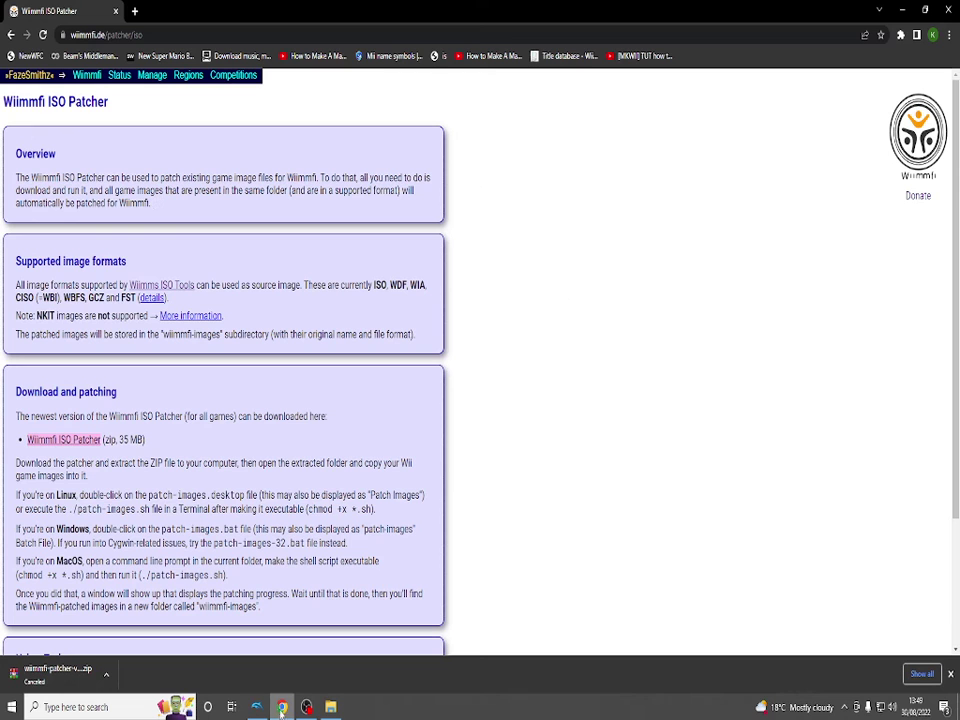
{"action": "mouse_move", "coordinate": [90, 80]}
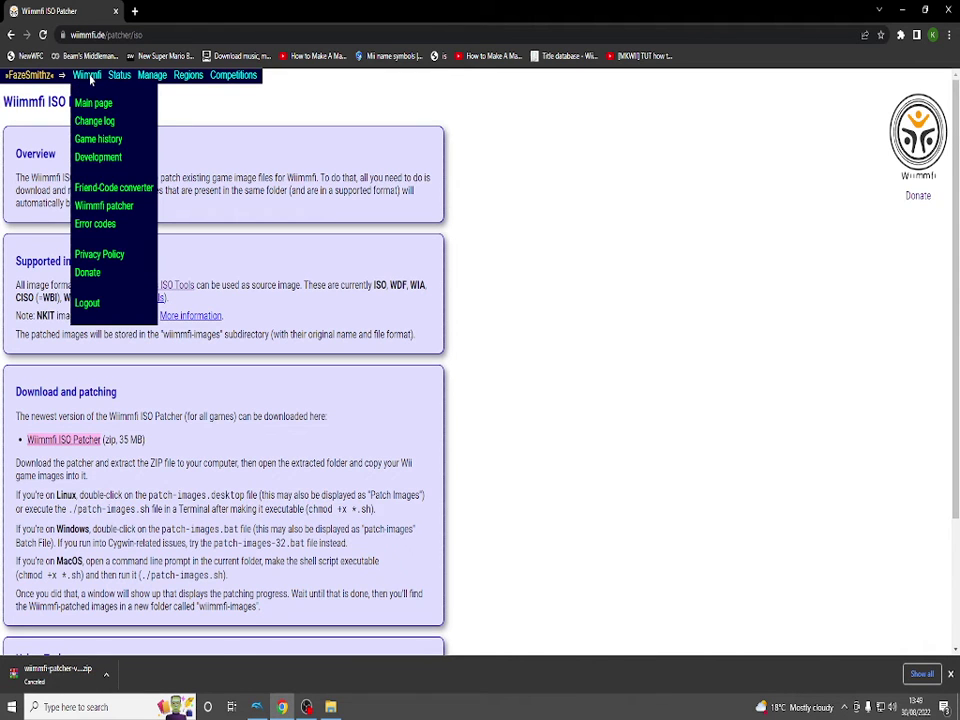
{"action": "left_click", "coordinate": [86, 209]}
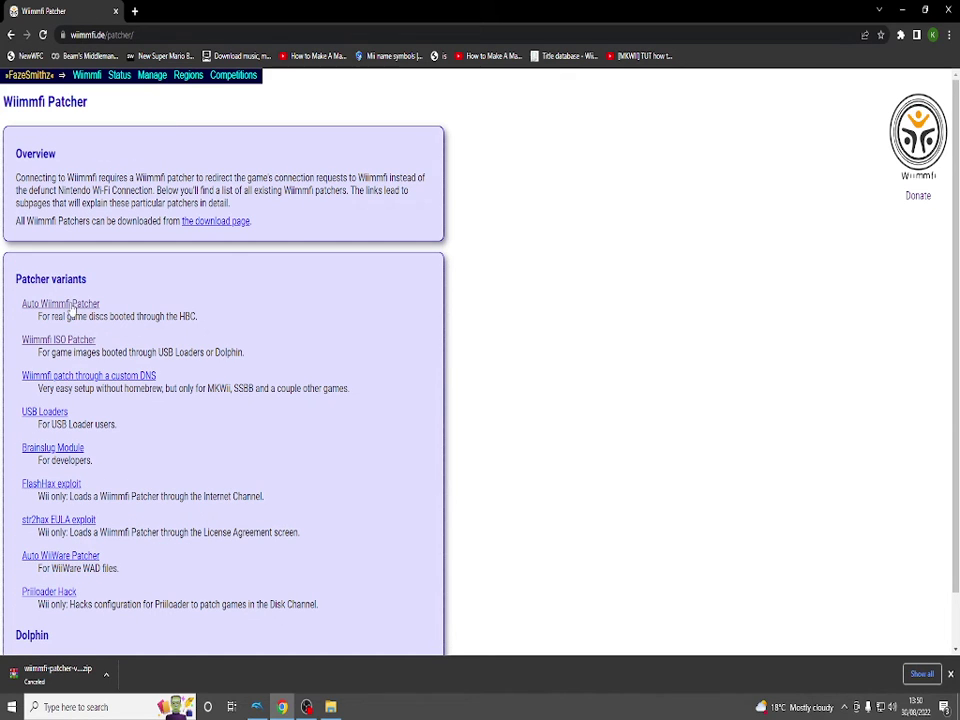
{"action": "left_click", "coordinate": [65, 313]}
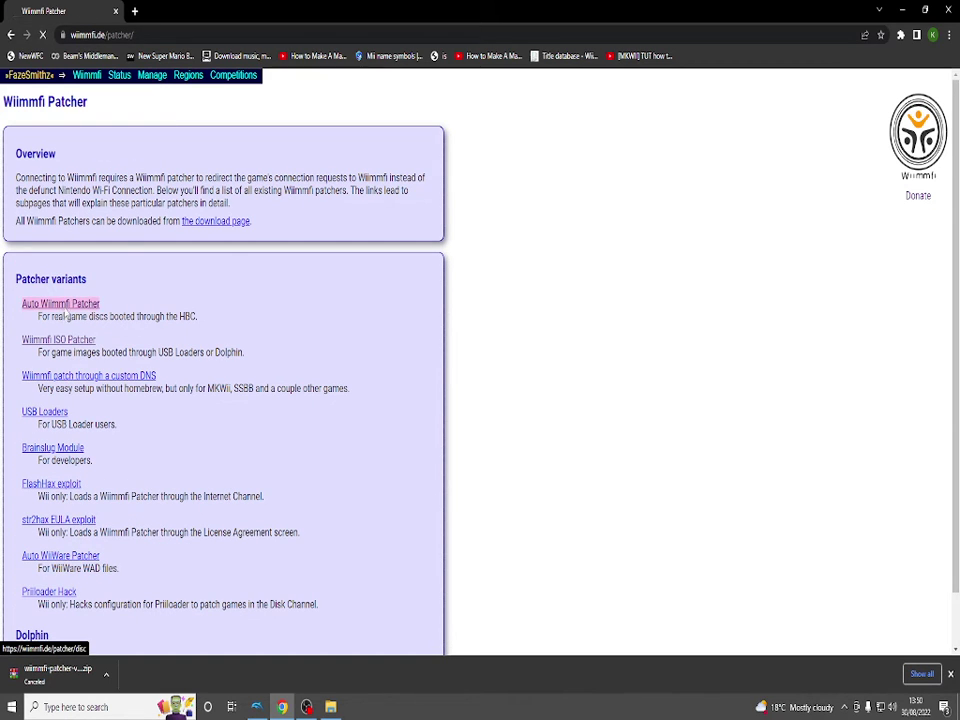
{"action": "left_click", "coordinate": [66, 311]}
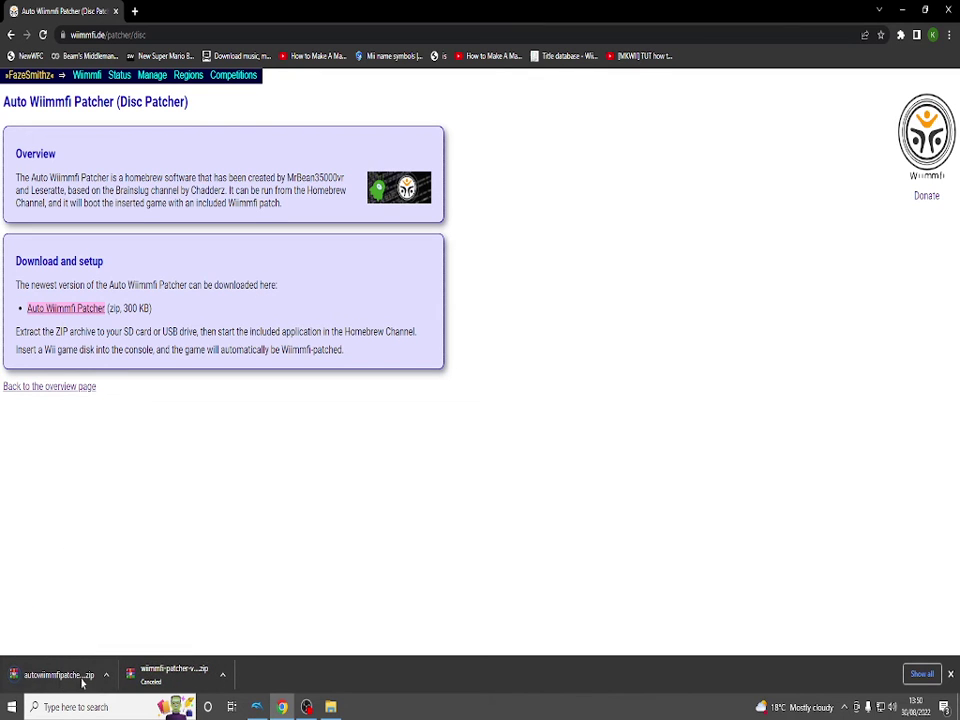
{"action": "left_click", "coordinate": [72, 677]}
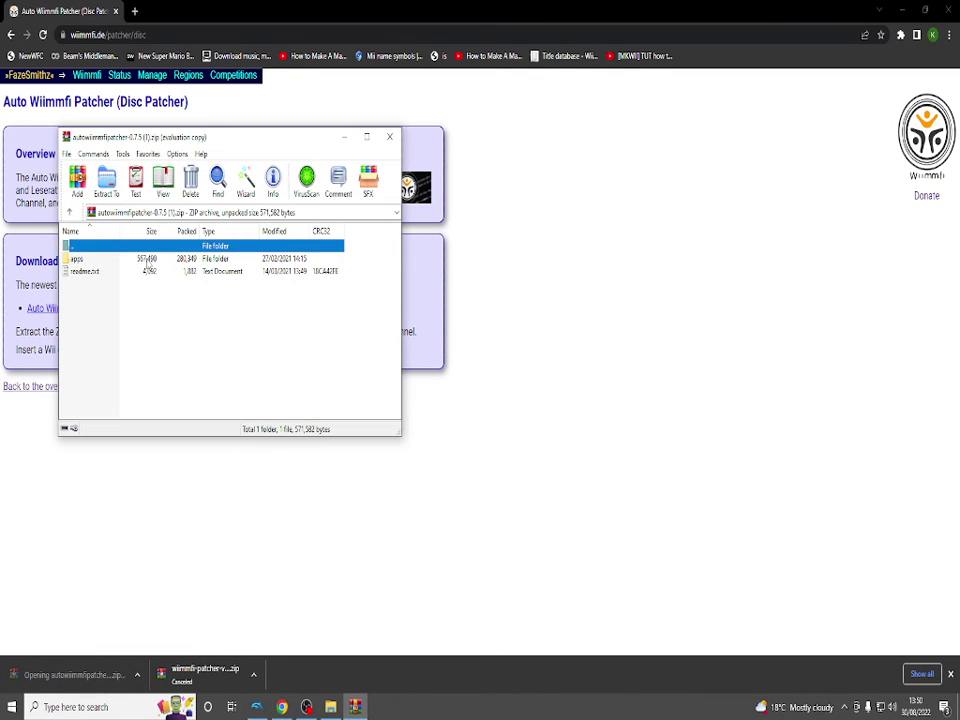
- Open the archive's apps folder, dismiss WinRAR's licence reminder, select wiimmfipatcher, then close WinRAR
{"action": "double_click", "coordinate": [148, 259]}
{"action": "key", "text": "Escape"}
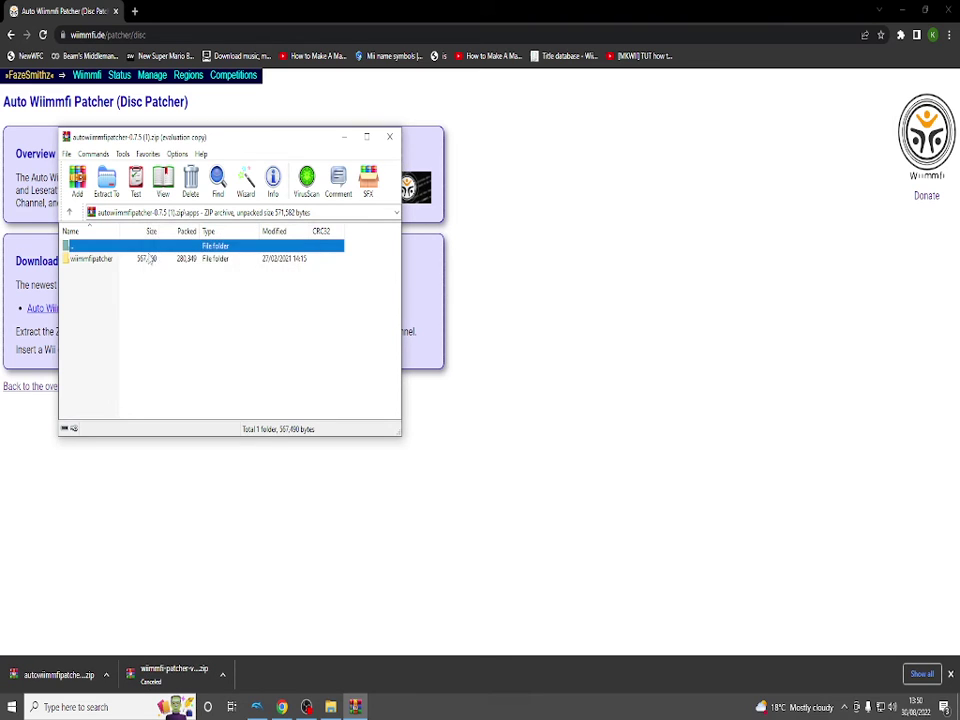
{"action": "left_click", "coordinate": [148, 259]}
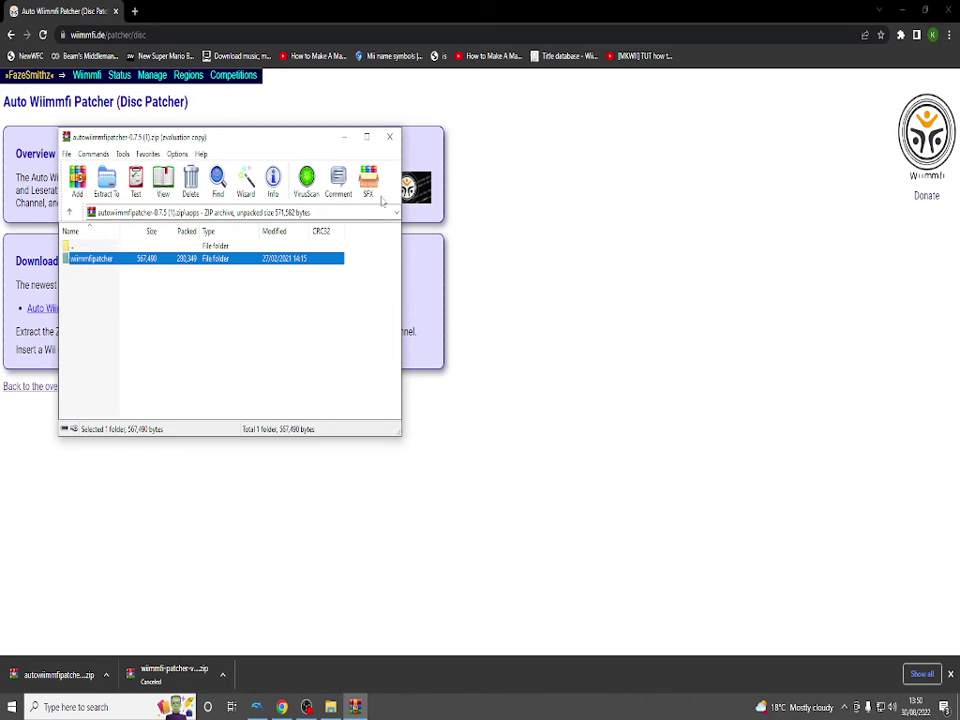
{"action": "left_click", "coordinate": [390, 137]}
- In Dolphin's game list, set Super Smash Bros. Brawl as Default ISO and select the Wiimmfi Patcher entry
{"action": "key", "text": "alt+Tab"}
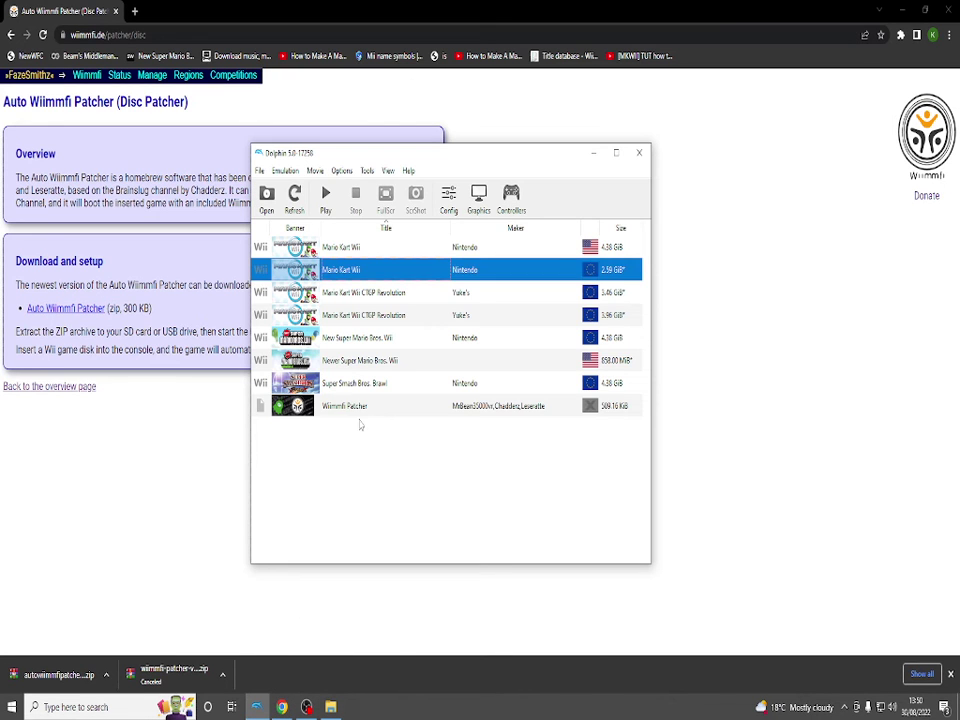
{"action": "left_click", "coordinate": [357, 412]}
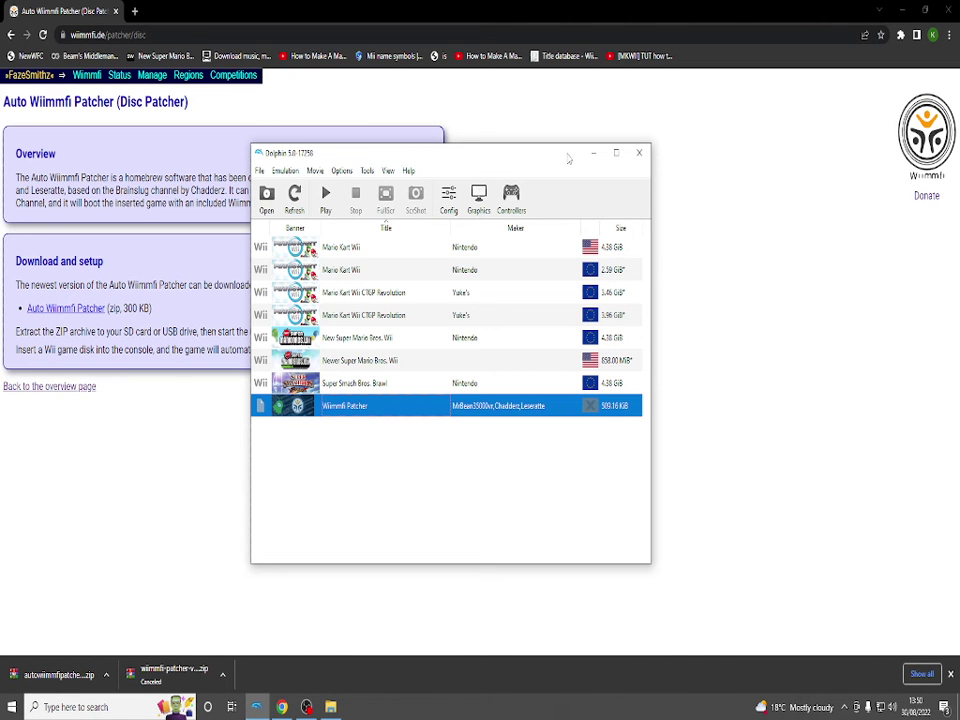
{"action": "left_click", "coordinate": [593, 153]}
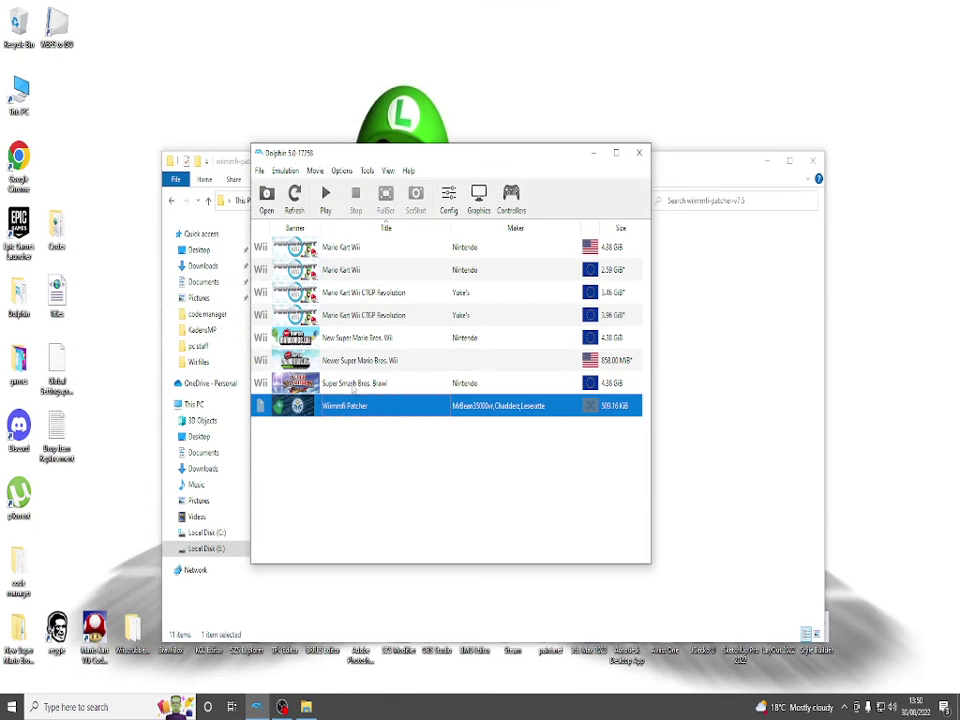
{"action": "left_click", "coordinate": [352, 385]}
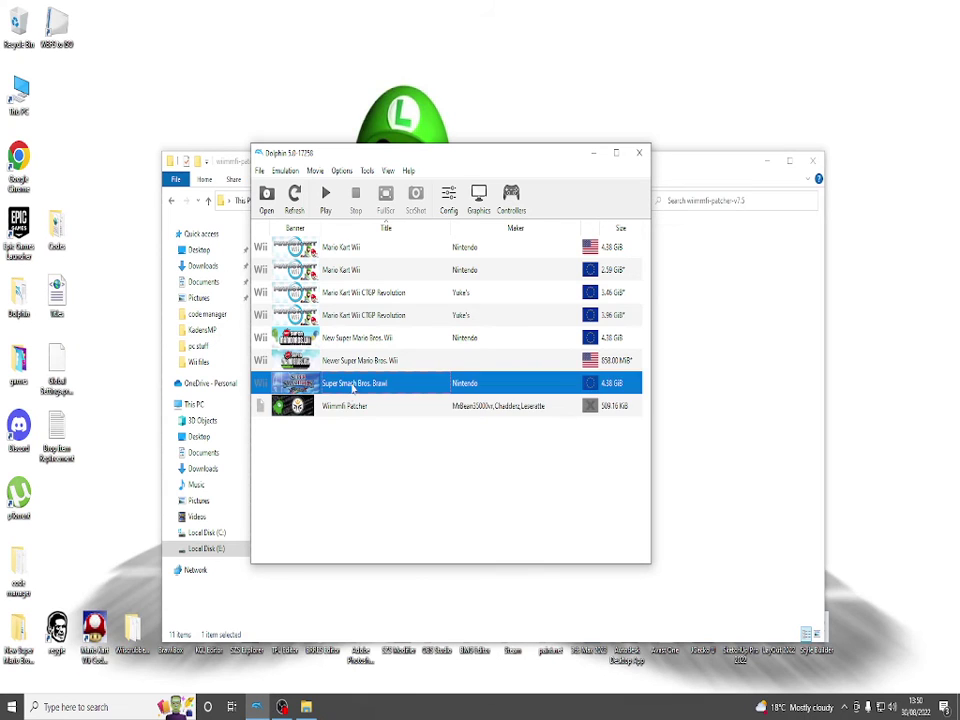
{"action": "left_click", "coordinate": [344, 406]}
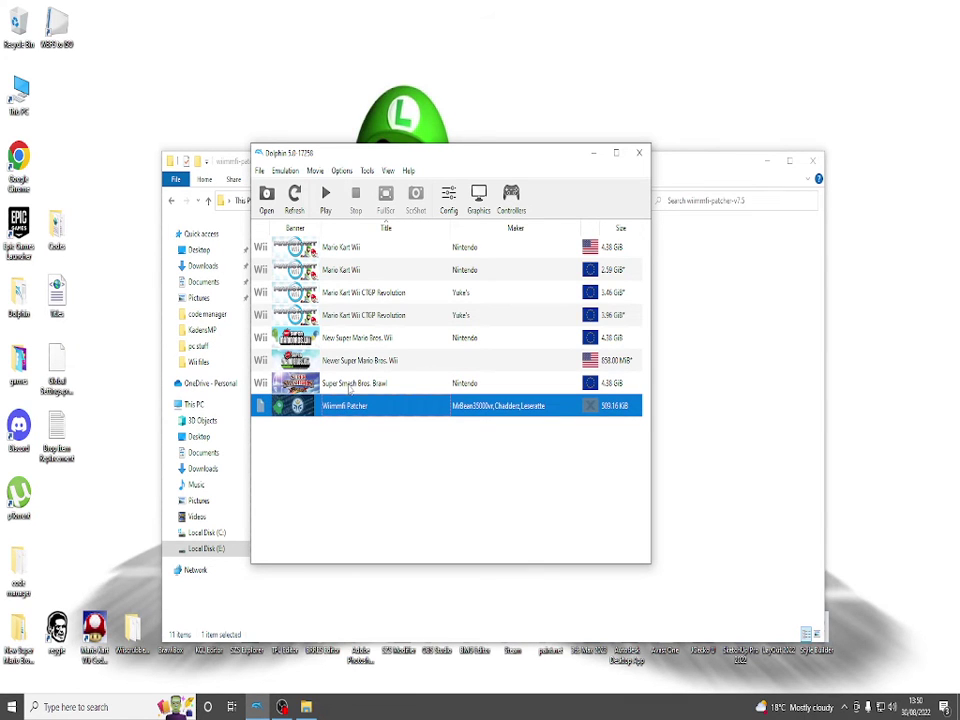
{"action": "right_click", "coordinate": [346, 383]}
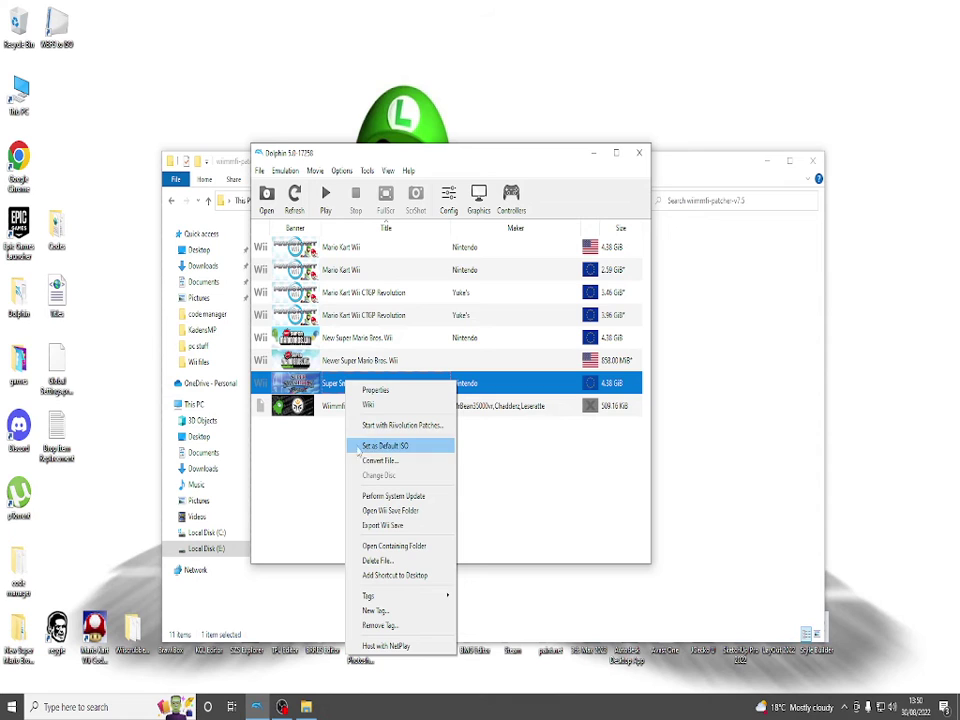
{"action": "left_click", "coordinate": [373, 448]}
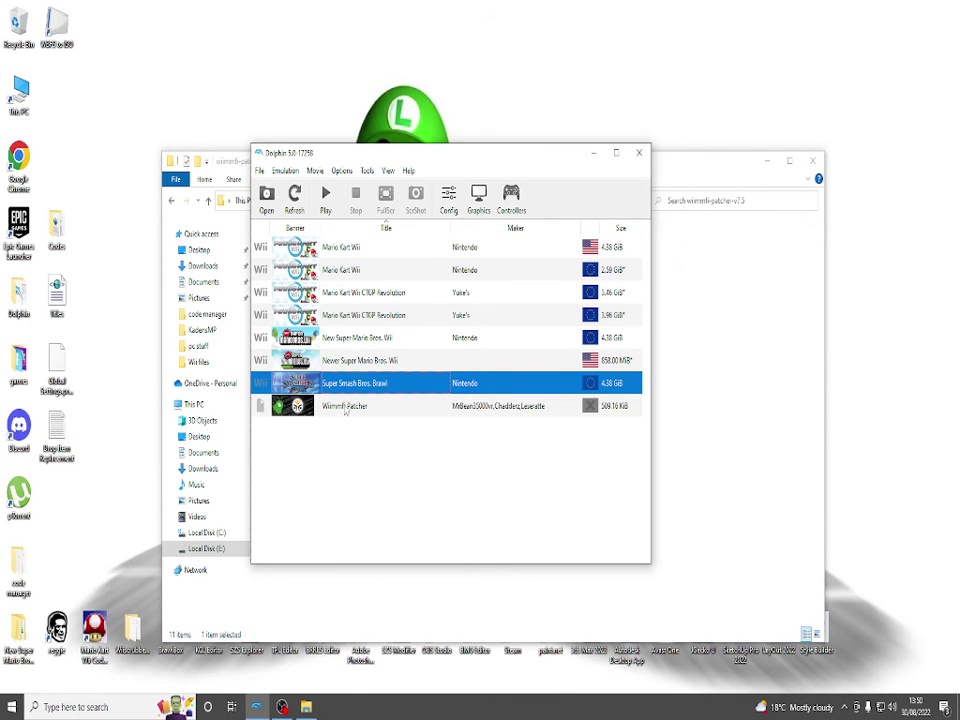
{"action": "left_click", "coordinate": [339, 408]}
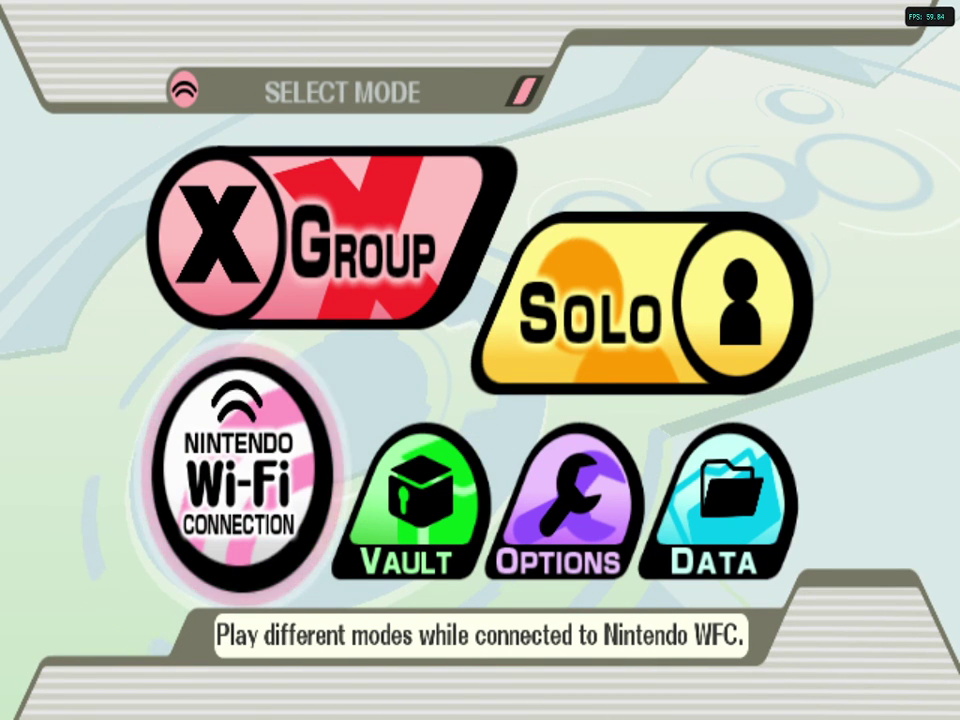
- Connect to Nintendo Wi-Fi Connection and choose With Anyone, then Basic Brawl
{"action": "key", "text": "x"}
{"action": "key", "text": "Left"}
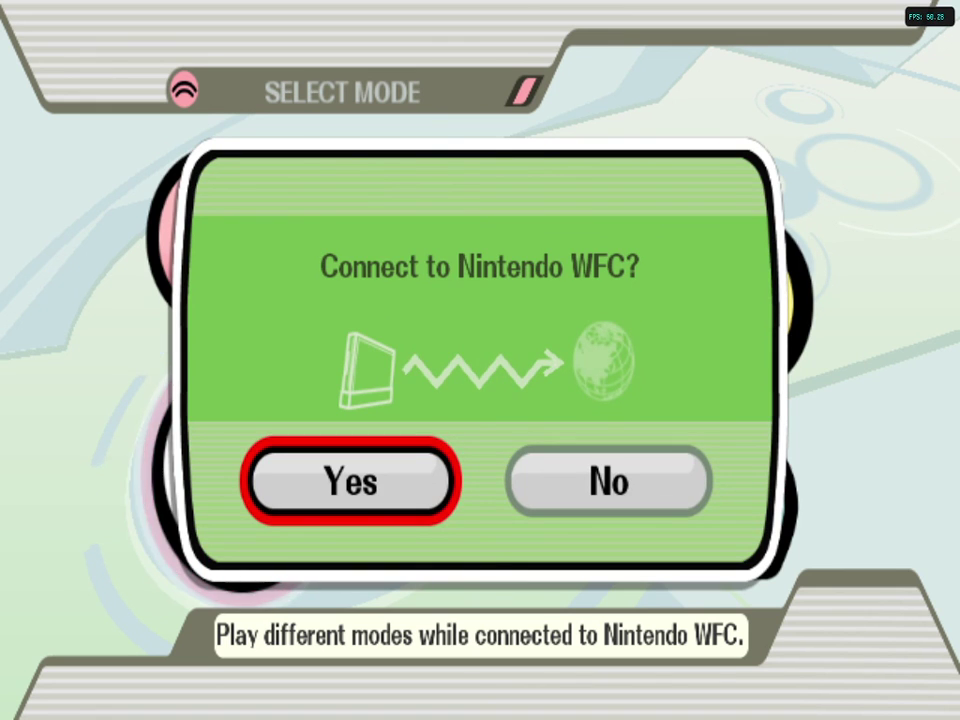
{"action": "key", "text": "x"}
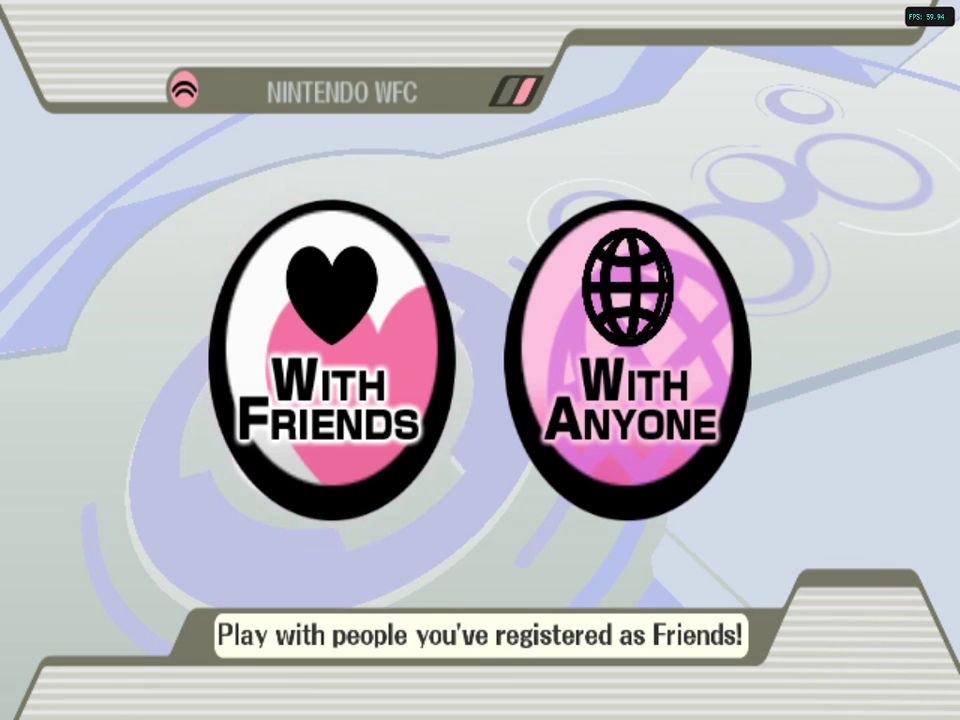
{"action": "key", "text": "Right"}
{"action": "key", "text": "Return"}
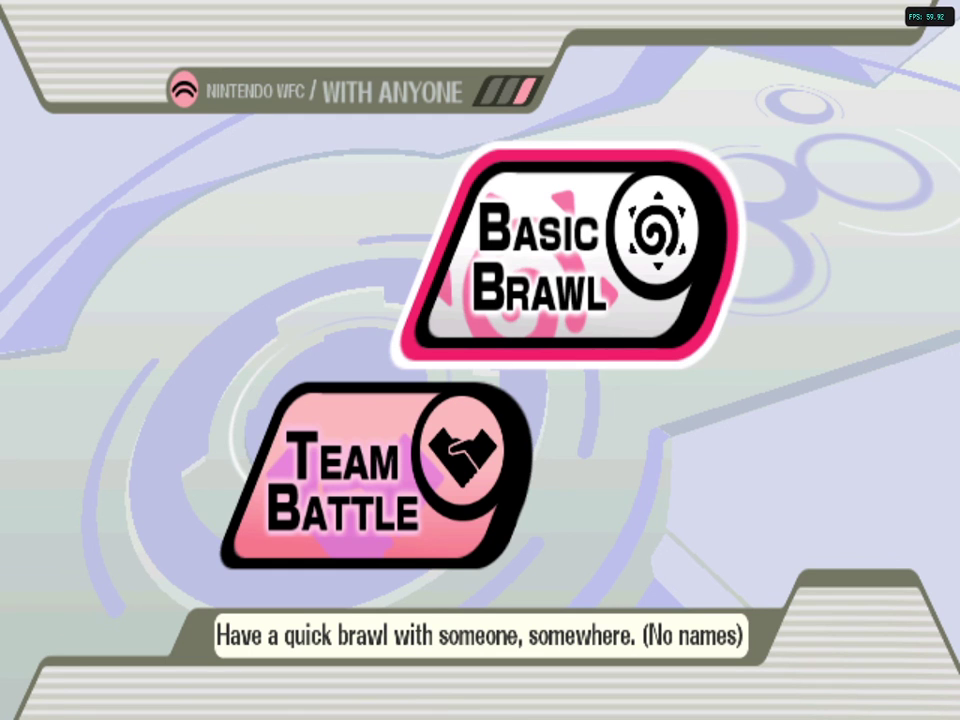
{"action": "key", "text": "Return"}
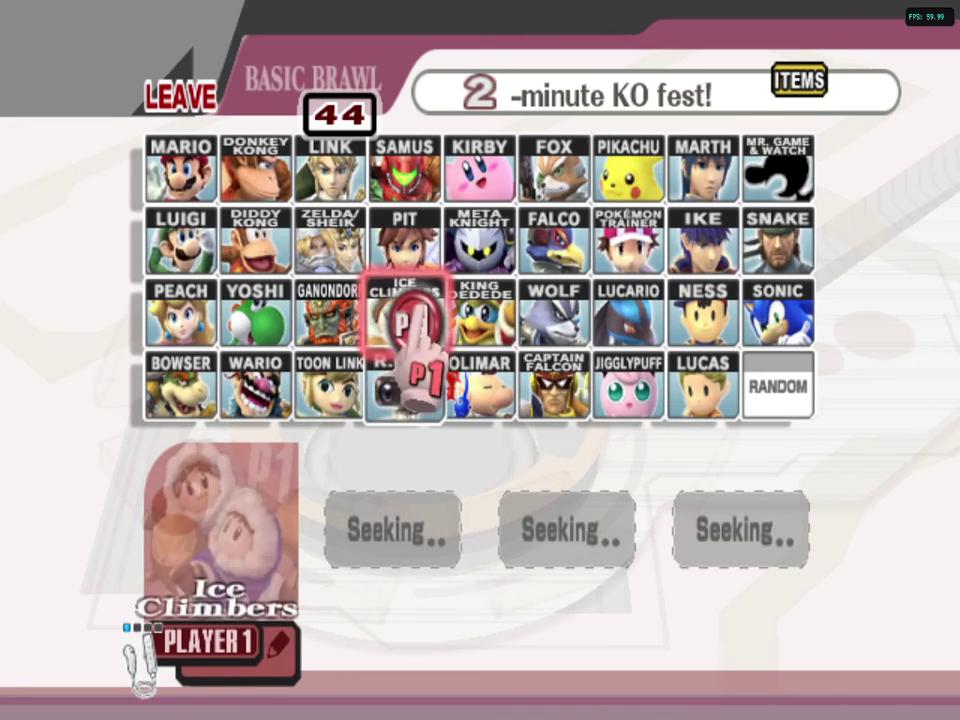
- Pick Meta Knight as the fighter, confirm ready, and choose a random stage
{"action": "left_click", "coordinate": [477, 243]}
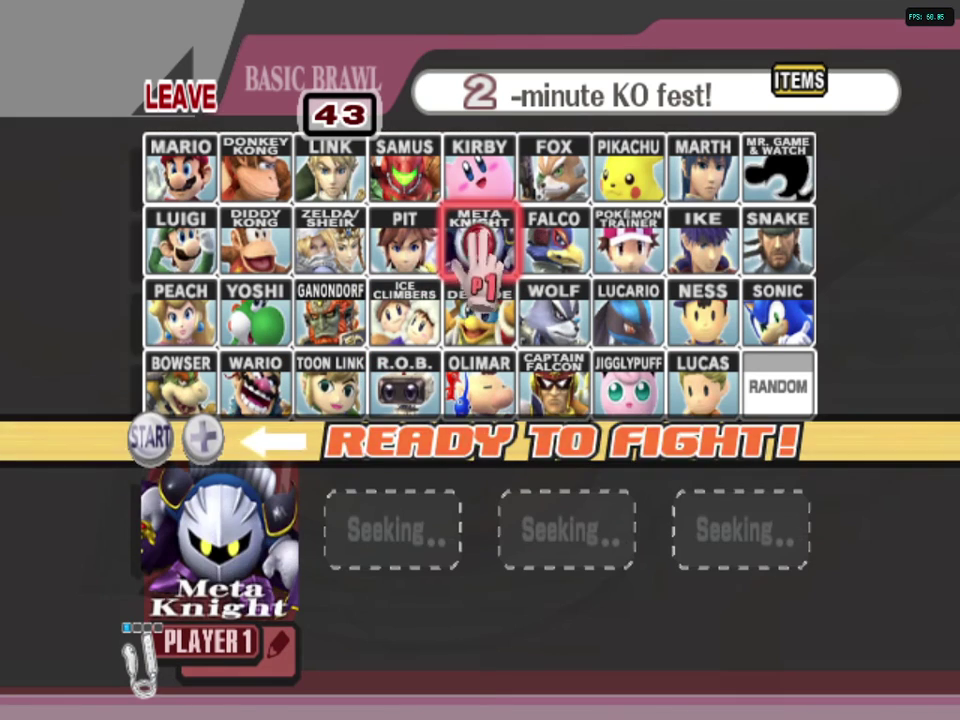
{"action": "left_click", "coordinate": [477, 445]}
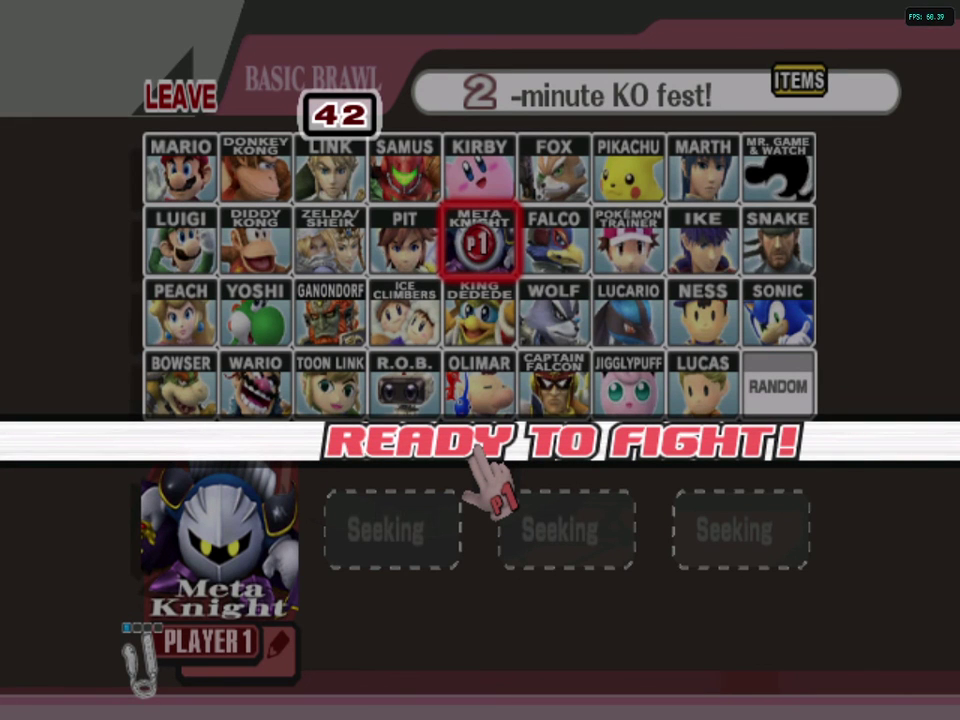
{"action": "left_click", "coordinate": [477, 445]}
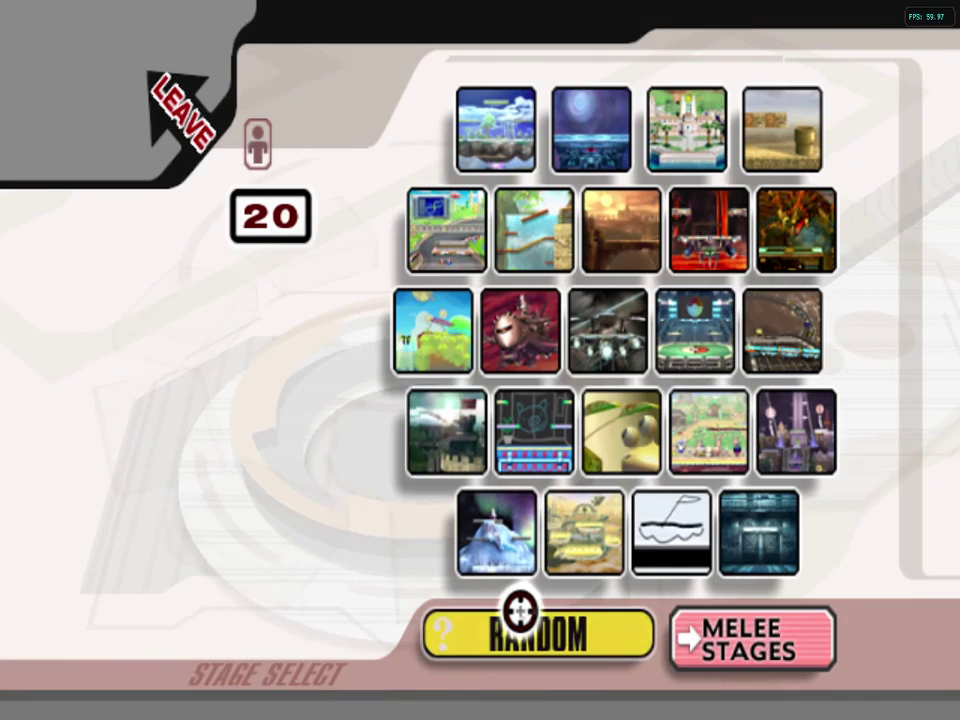